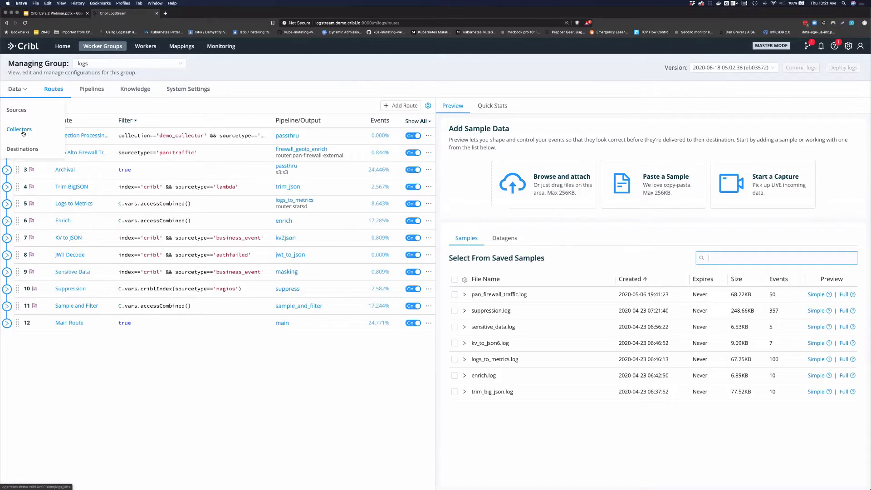
# Step: Open the configuration of the demo_collector collector and look through the available collector types
pyautogui.click(23, 132)
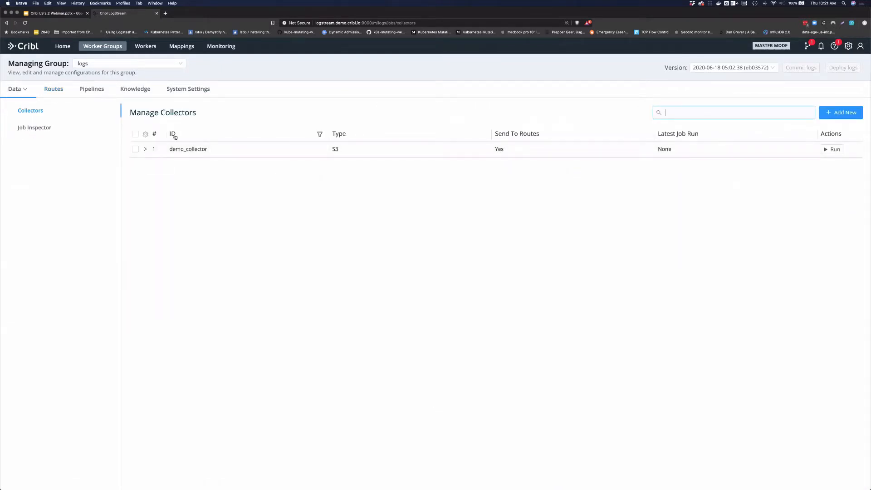
pyautogui.click(235, 154)
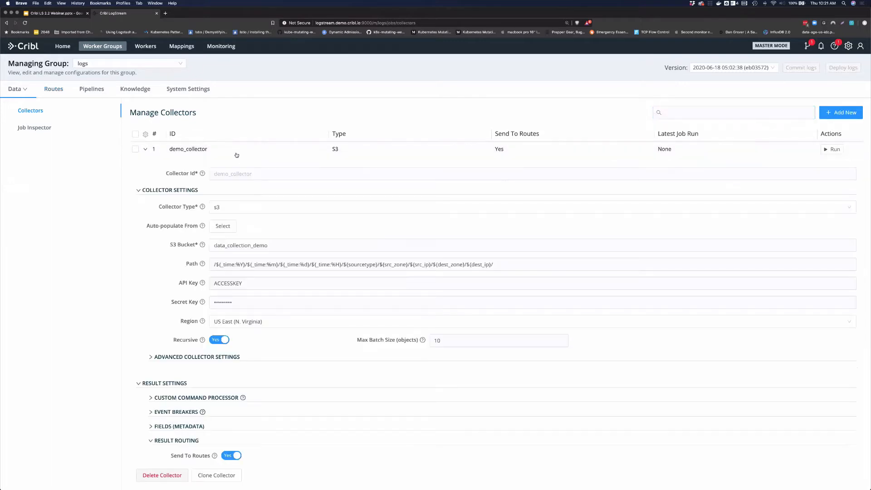
pyautogui.click(248, 209)
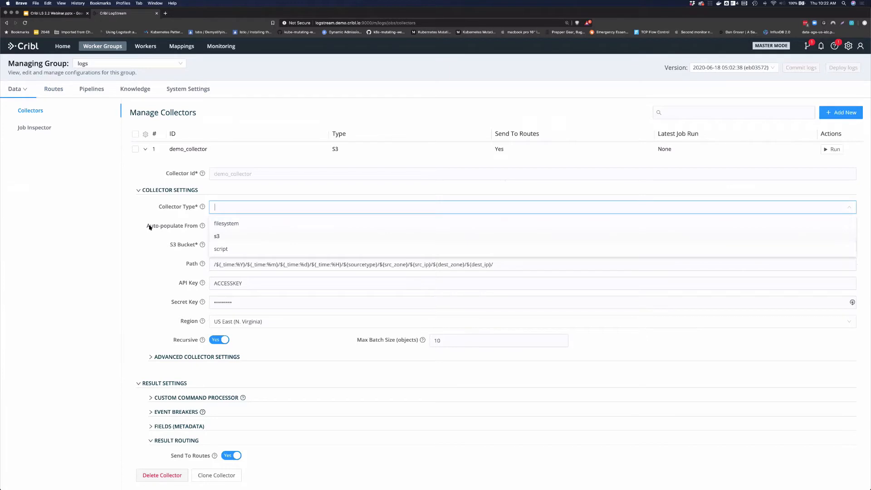
pyautogui.click(222, 211)
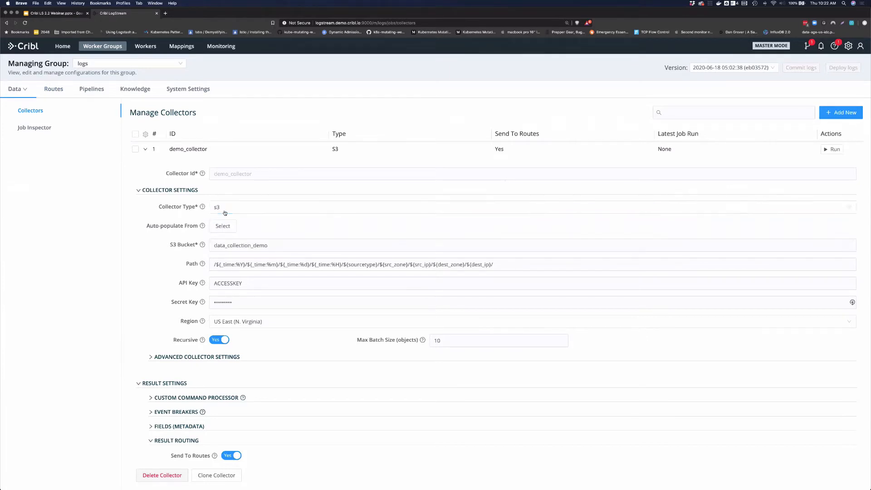
pyautogui.click(224, 211)
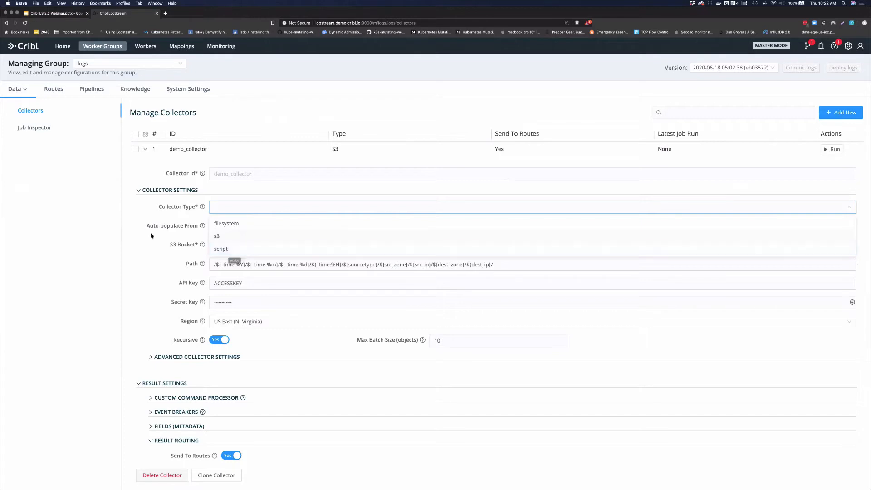
pyautogui.click(153, 235)
# Step: Review the collector's auto-populate sources, API key field and S3 bucket setting
pyautogui.click(227, 227)
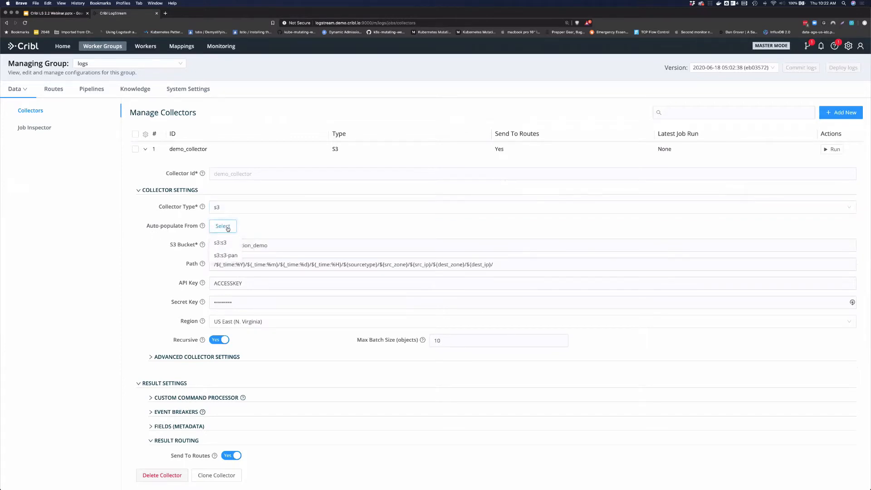
pyautogui.click(228, 229)
pyautogui.click(228, 229)
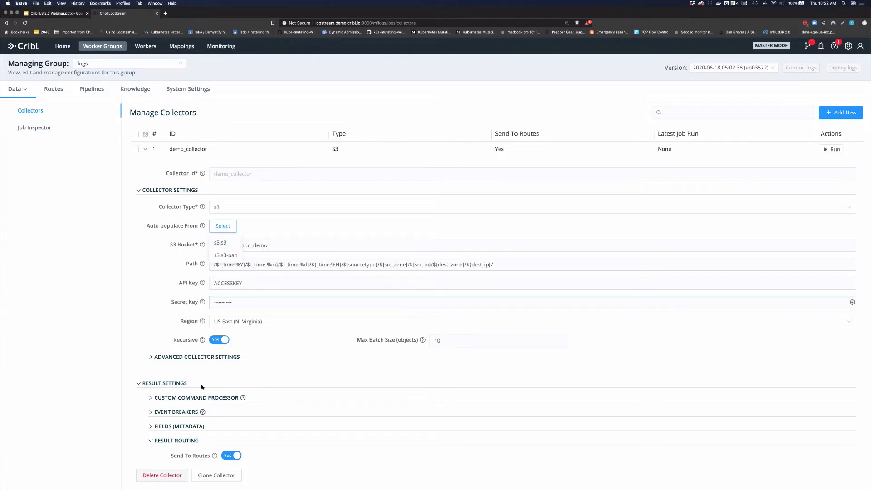
pyautogui.click(240, 282)
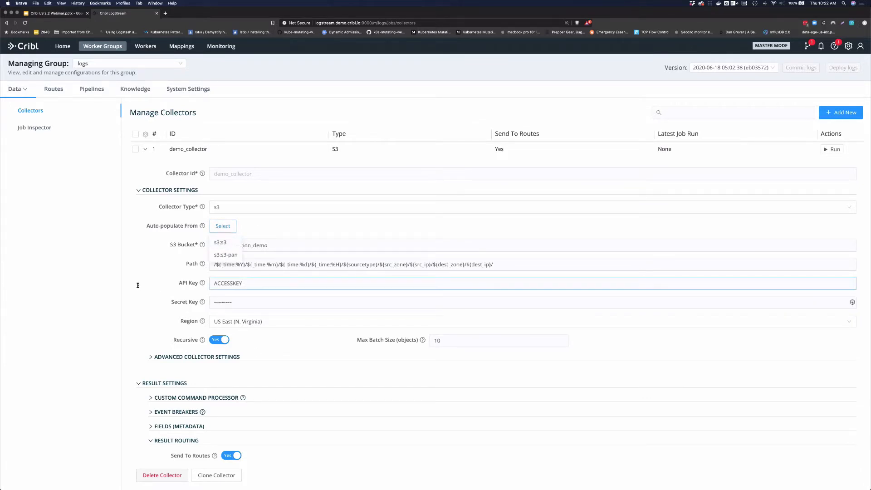
pyautogui.click(250, 245)
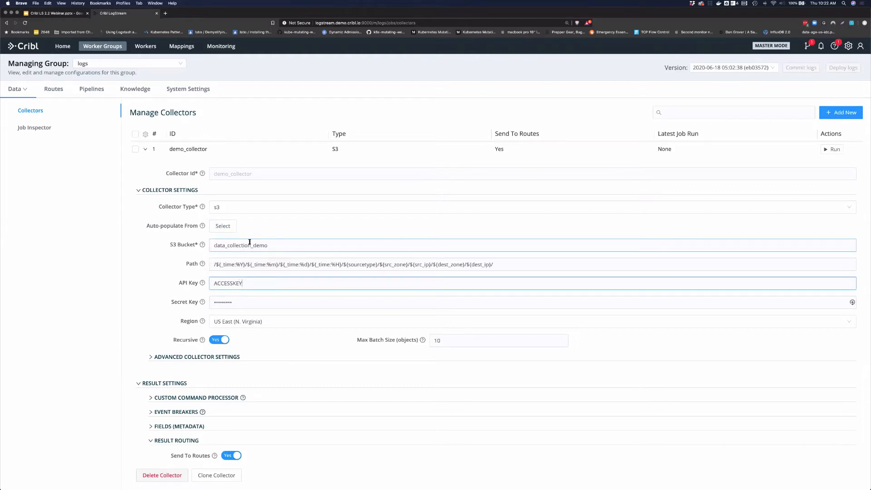
pyautogui.doubleClick(257, 245)
pyautogui.click(285, 247)
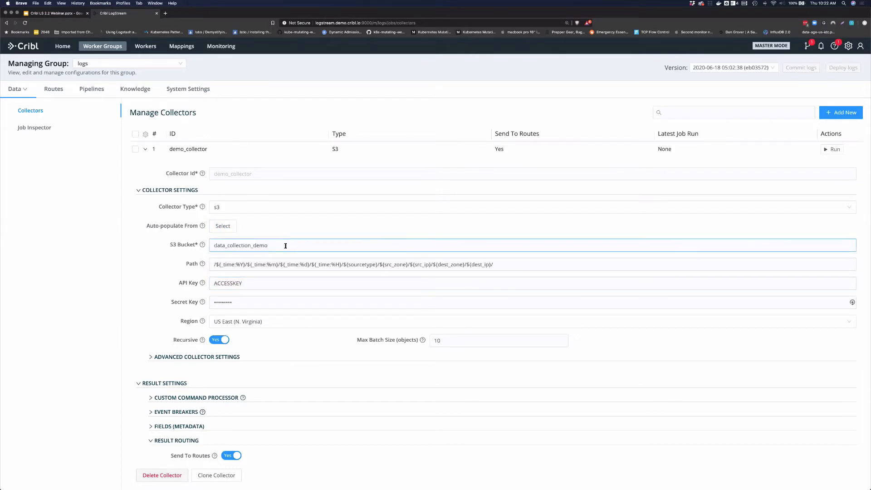
# Step: Examine the time-based tokens for year, month, day and hour in the collector's path
pyautogui.click(230, 271)
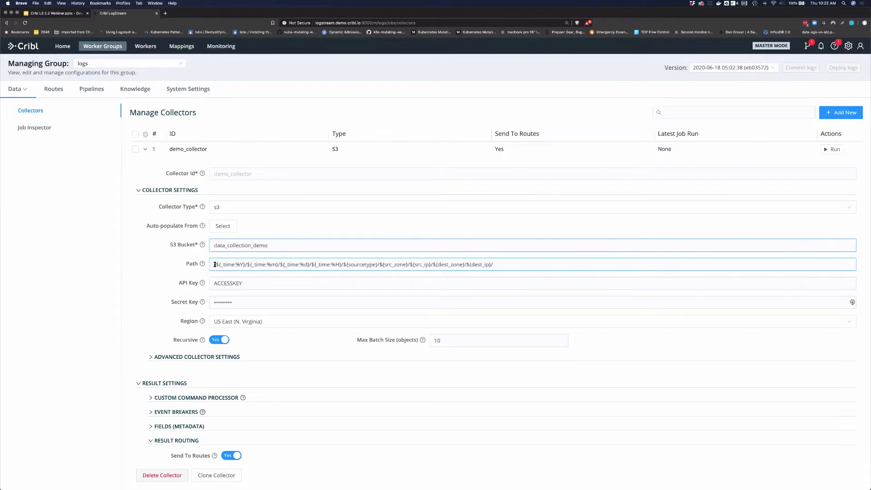
pyautogui.tripleClick(352, 265)
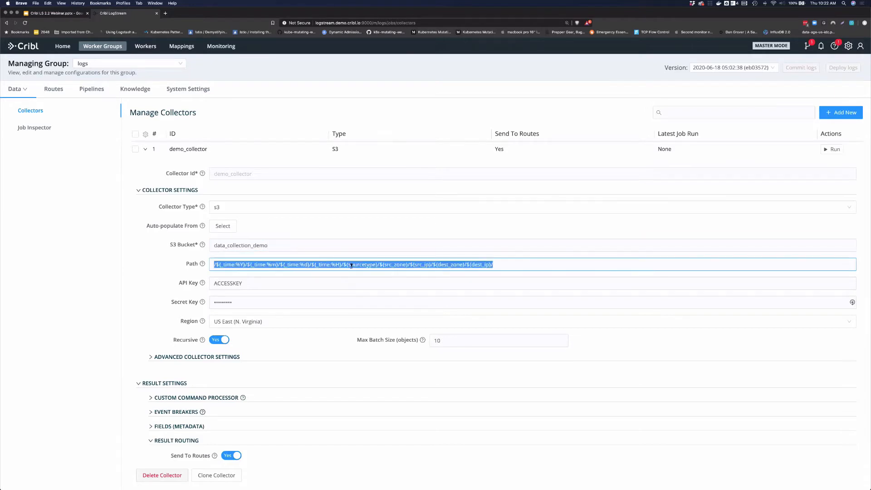
pyautogui.click(518, 265)
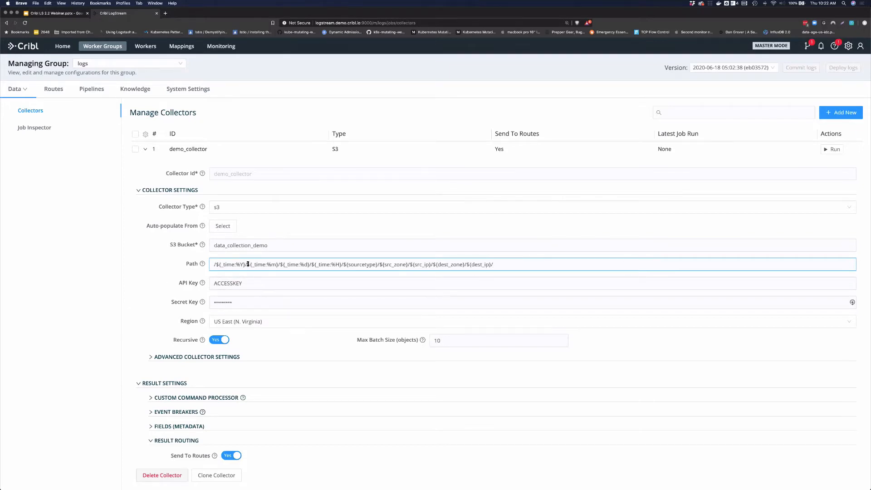
pyautogui.moveTo(247, 266); pyautogui.dragTo(281, 266)
pyautogui.click(280, 266)
pyautogui.tripleClick(300, 267)
pyautogui.click(311, 265)
# Step: Examine the sourcetype, source and destination zone, and IP tokens in the collector's path
pyautogui.doubleClick(363, 264)
pyautogui.doubleClick(392, 265)
pyautogui.doubleClick(422, 264)
pyautogui.click(461, 264)
pyautogui.doubleClick(386, 265)
pyautogui.click(407, 264)
pyautogui.click(414, 303)
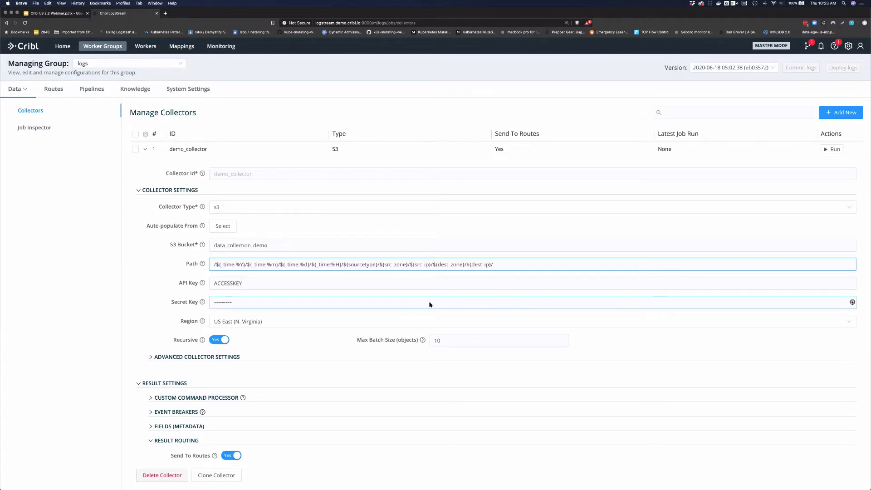
pyautogui.click(406, 265)
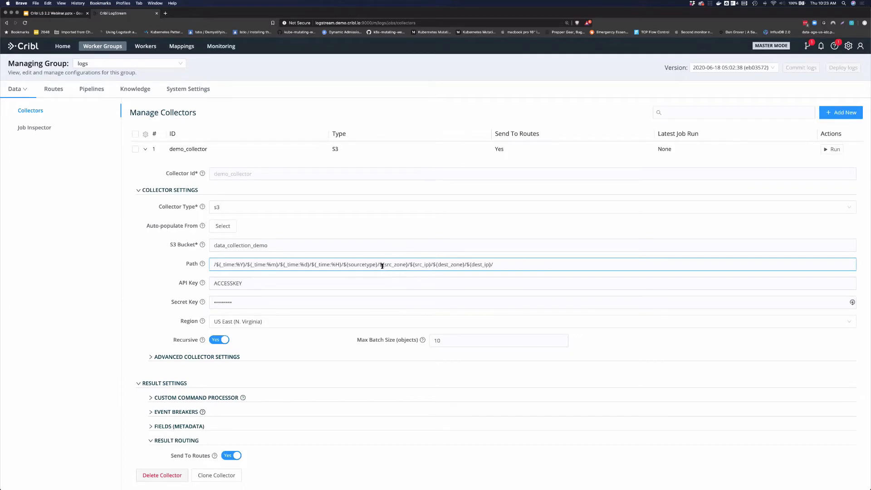
pyautogui.tripleClick(387, 266)
pyautogui.click(393, 271)
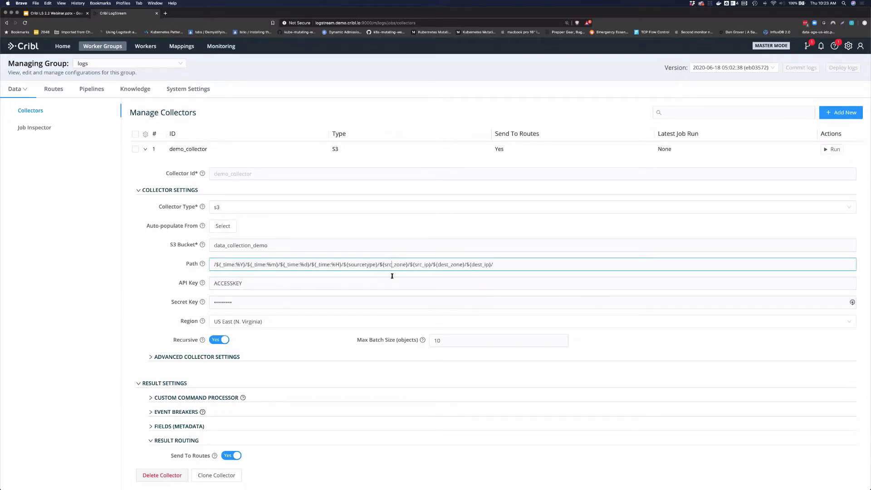
pyautogui.click(154, 278)
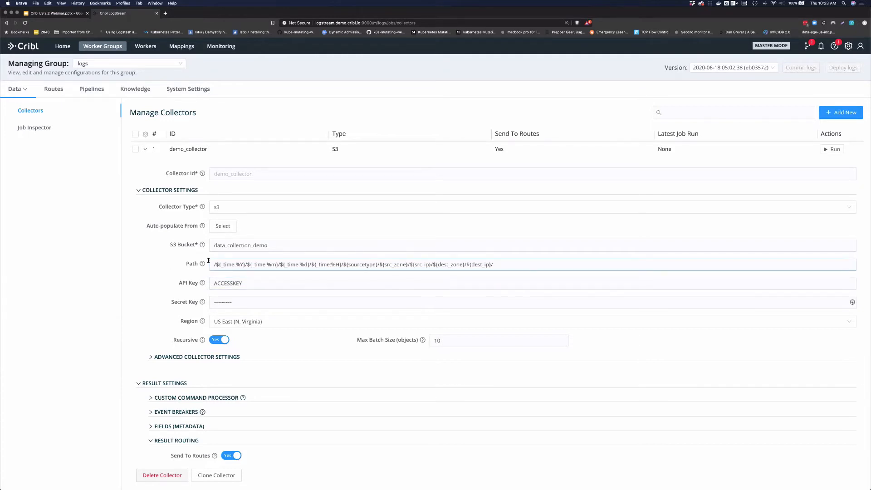
pyautogui.click(264, 261)
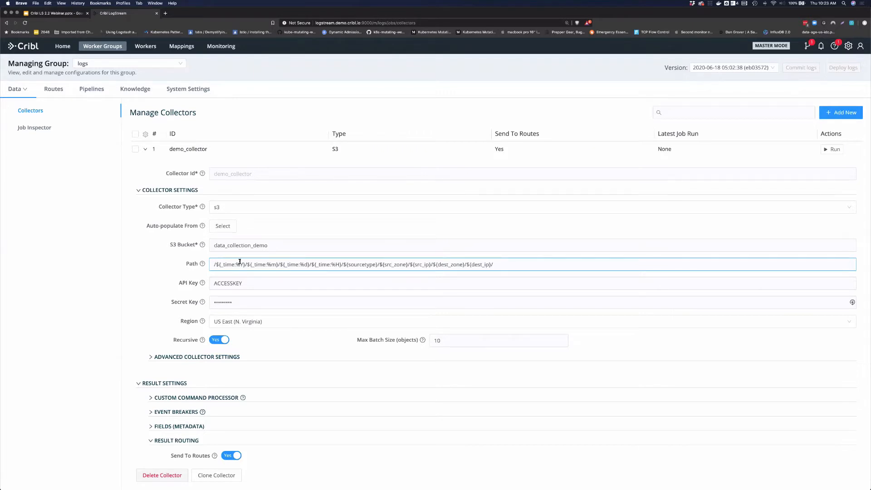
# Step: Review the event breaker rulesets available in the collector's result settings, keeping the Cribl ruleset
pyautogui.moveTo(202, 282)
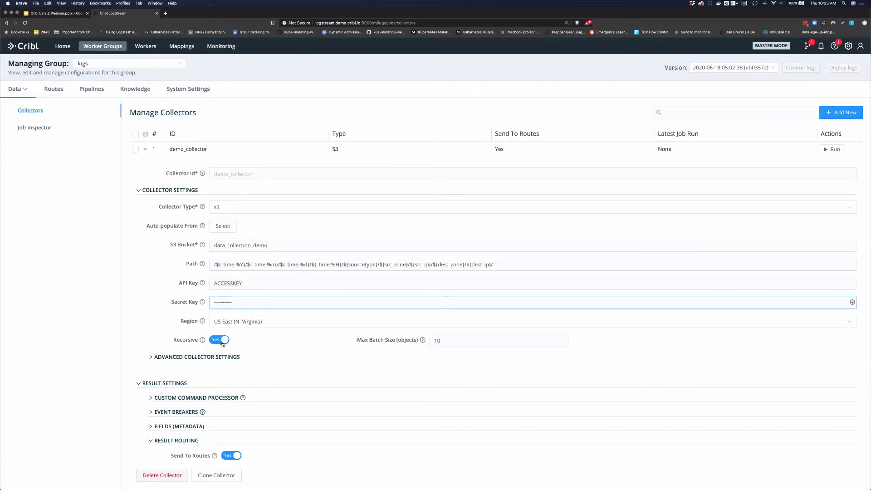
pyautogui.scroll(-2, 192, 366)
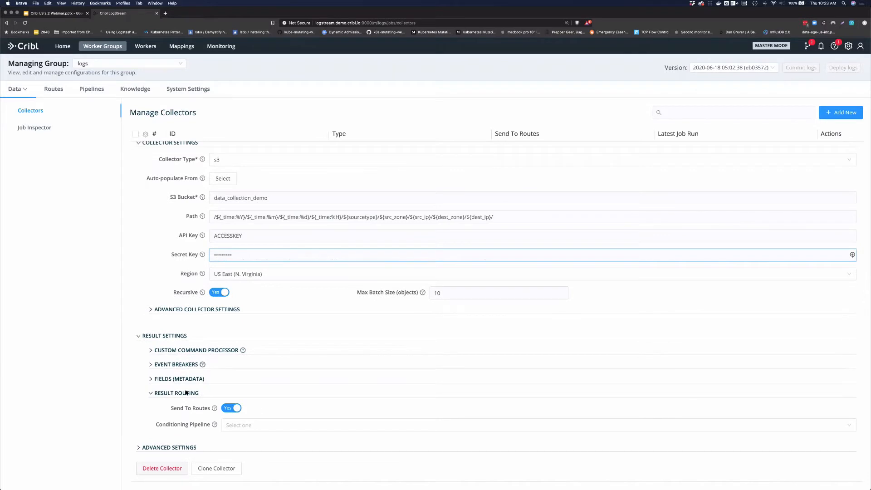
pyautogui.click(180, 365)
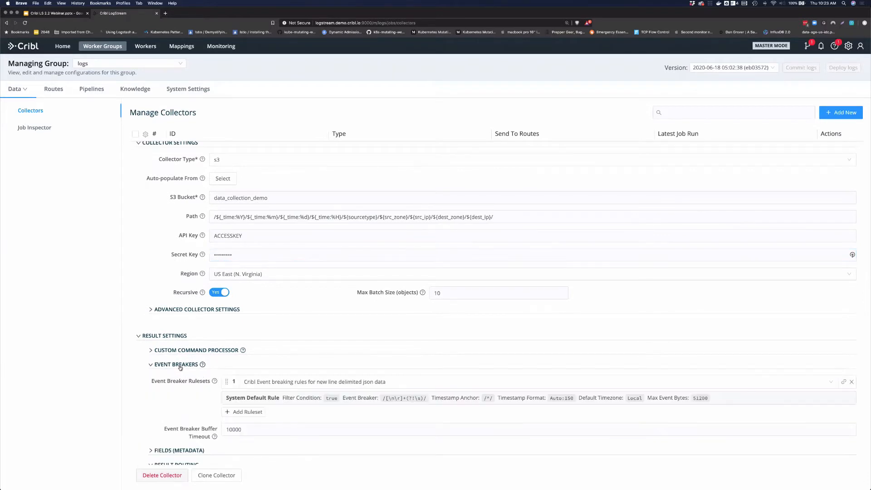
pyautogui.click(311, 385)
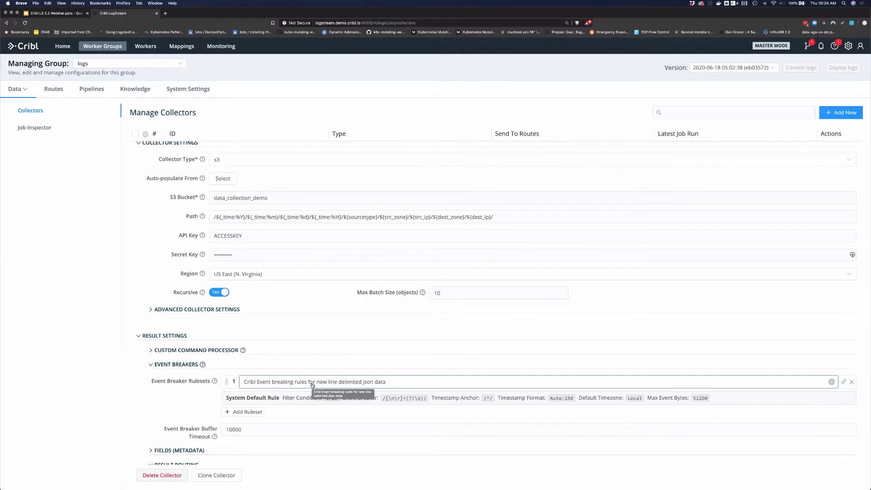
pyautogui.click(313, 385)
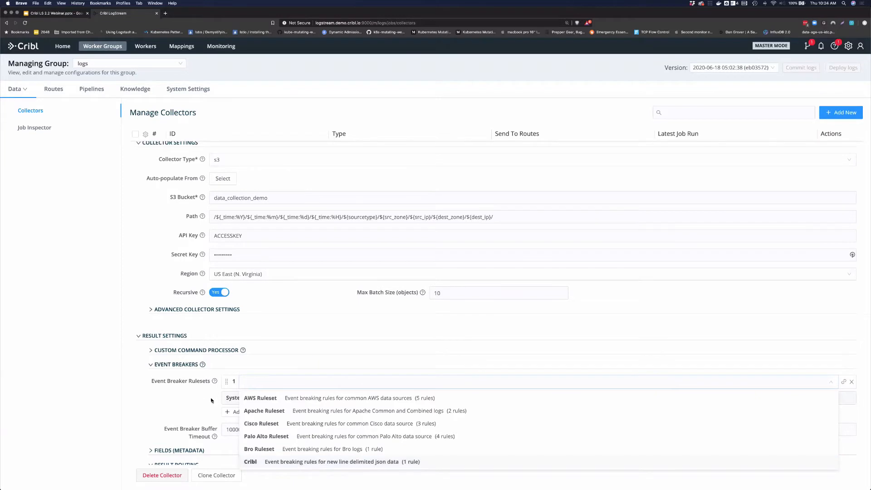
pyautogui.press('Return')
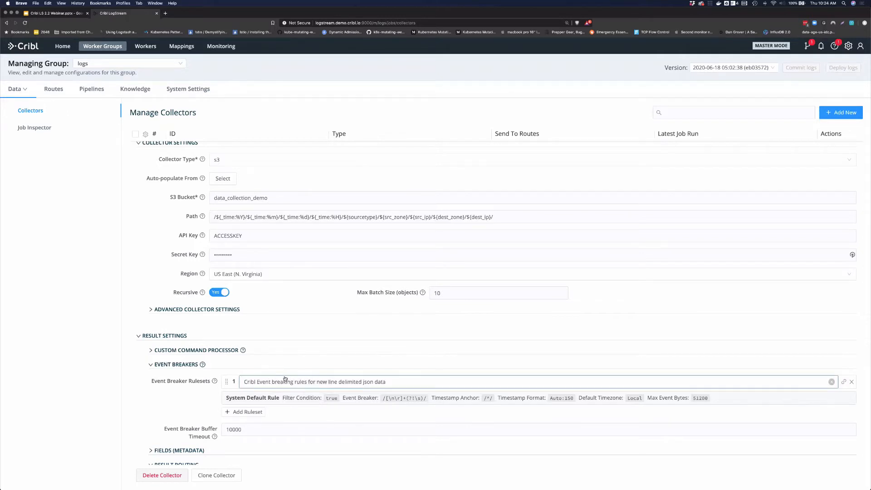
pyautogui.click(151, 365)
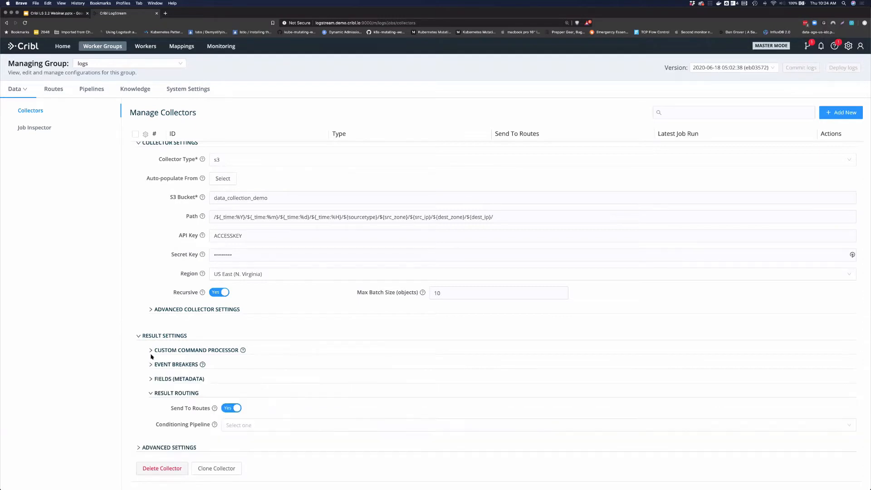
# Step: Review the collector's custom command processor settings and its collection metadata field
pyautogui.click(151, 351)
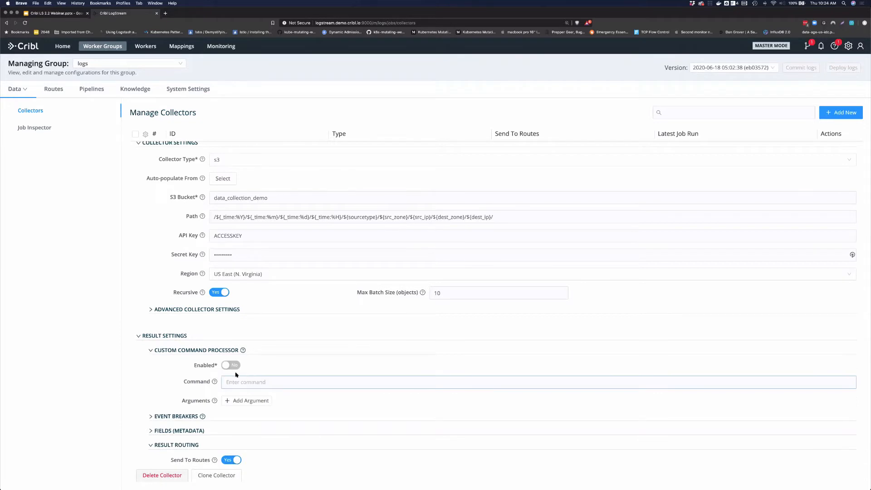
pyautogui.click(152, 350)
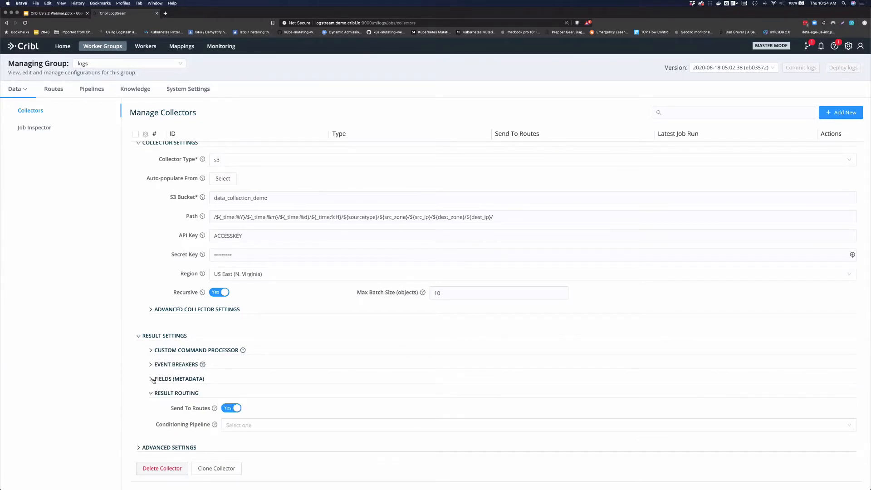
pyautogui.click(154, 380)
pyautogui.click(334, 406)
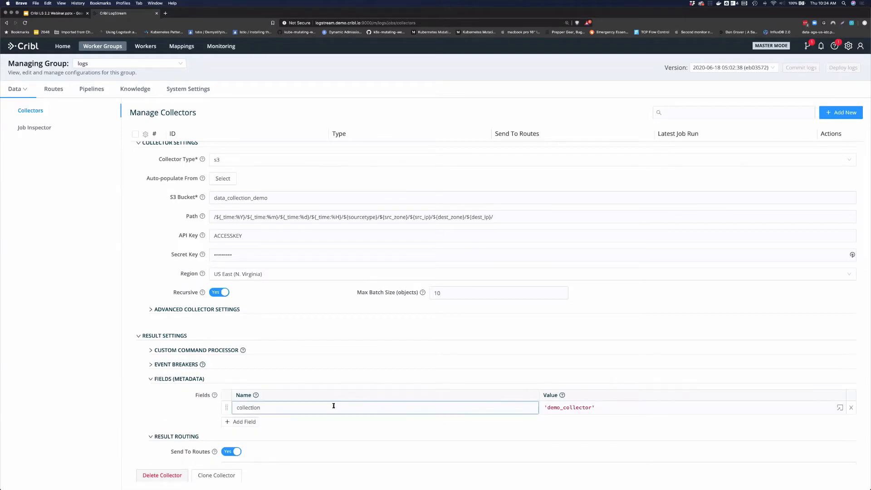
pyautogui.click(594, 407)
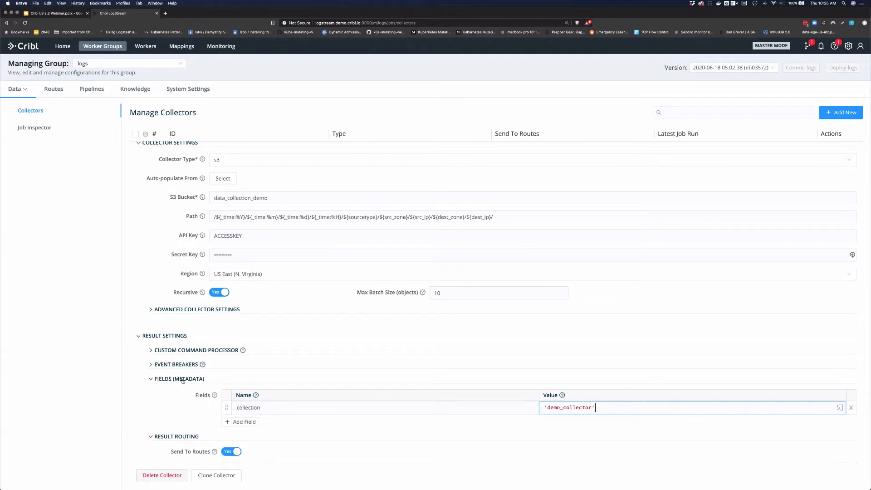
# Step: Disable Send To Routes, choose the enrich pipeline for the results, and look through the available destinations
pyautogui.scroll(-2, 183, 380)
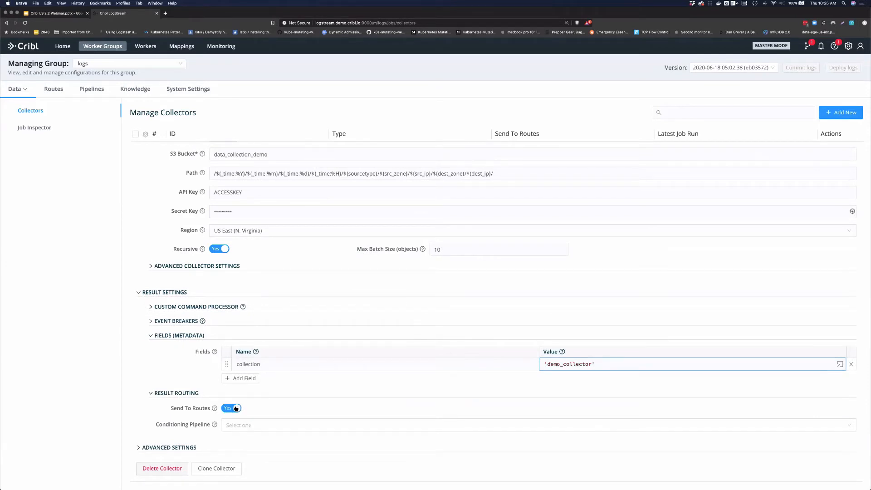
pyautogui.click(236, 408)
pyautogui.scroll(-1, 236, 408)
pyautogui.click(250, 405)
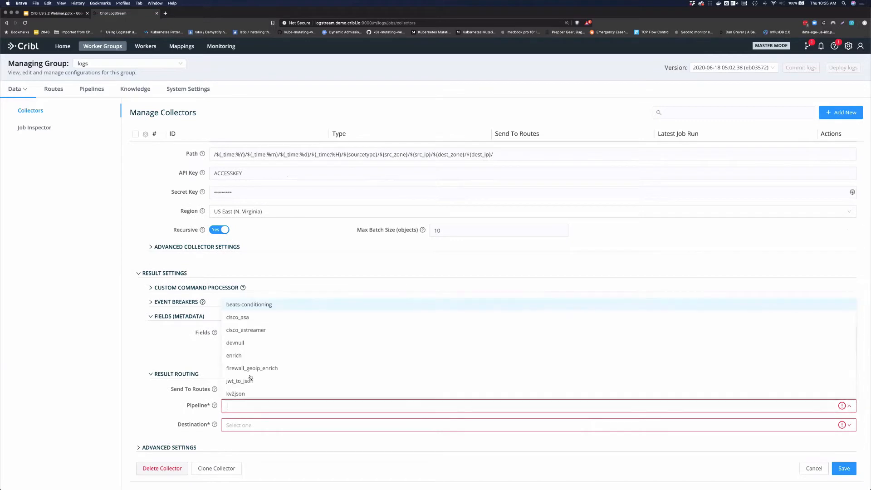
pyautogui.click(243, 356)
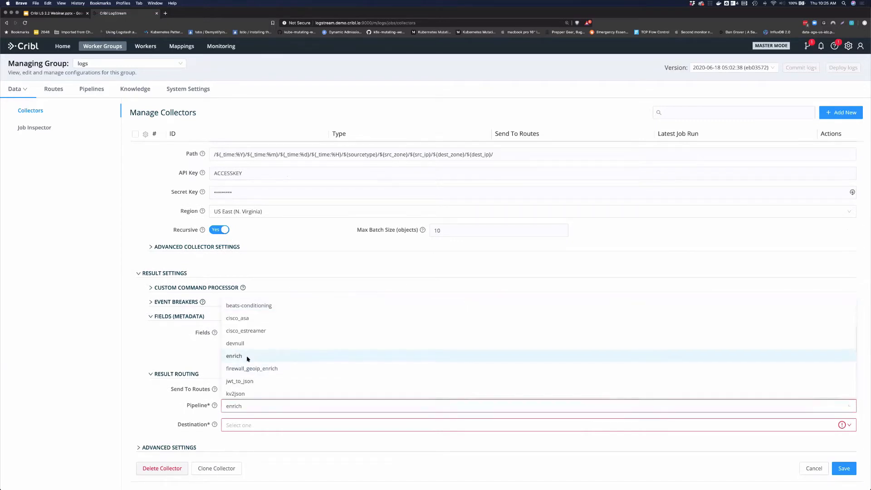
pyautogui.click(242, 426)
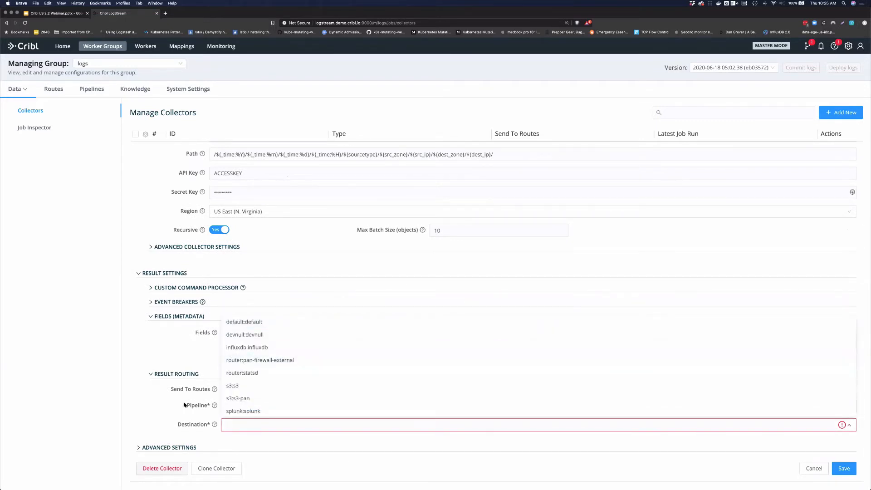
pyautogui.click(184, 405)
# Step: Re-enable Send To Routes, clear the conditioning pipeline selection, and cancel editing the collector
pyautogui.click(231, 389)
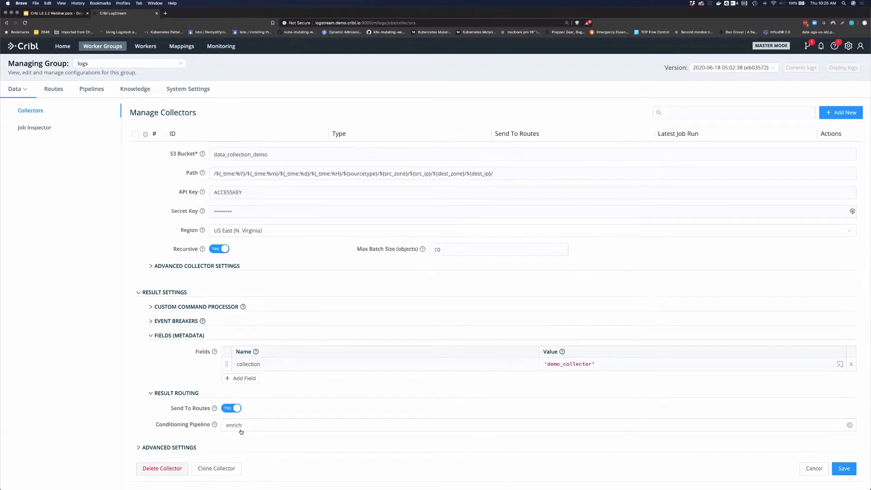
pyautogui.click(240, 427)
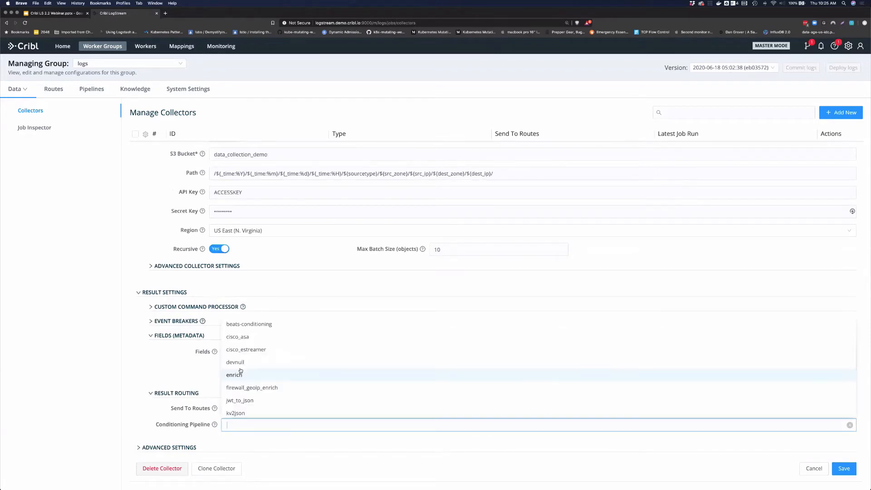
pyautogui.click(850, 430)
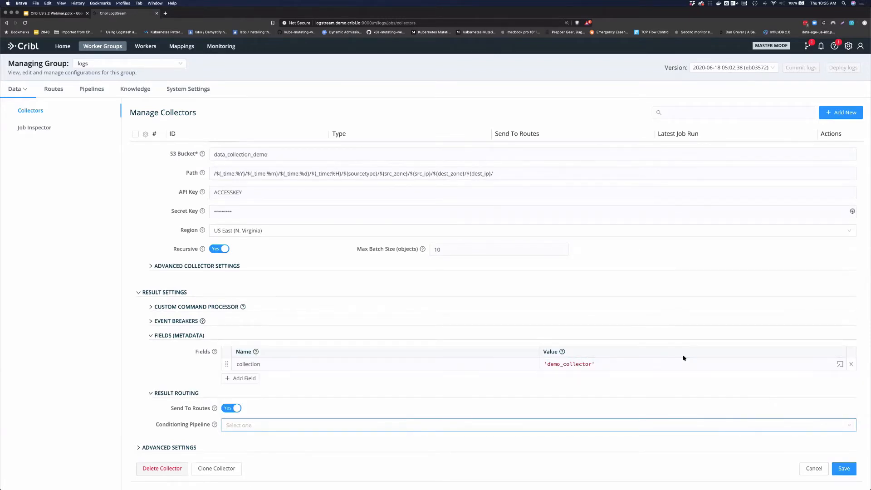
pyautogui.click(812, 471)
pyautogui.scroll(3, 804, 281)
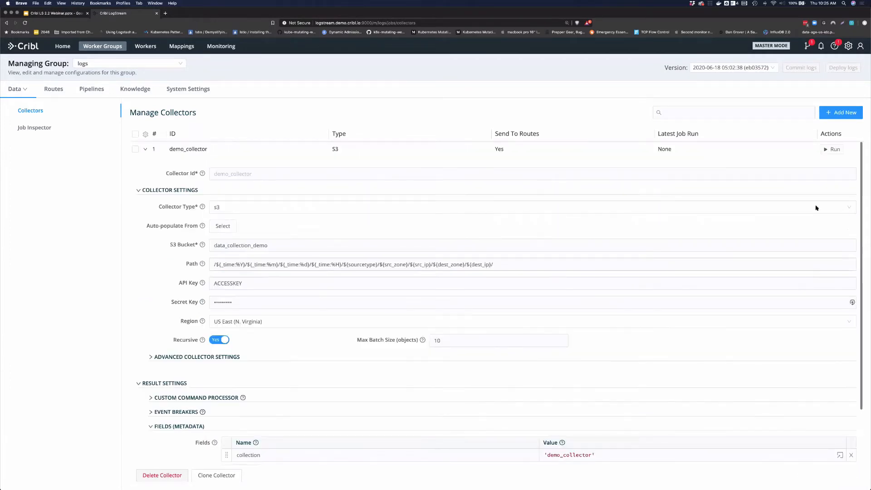
# Step: Run demo_collector in Preview mode with no date range, filter true, a 60-second capture time and up to 100 events
pyautogui.click(830, 149)
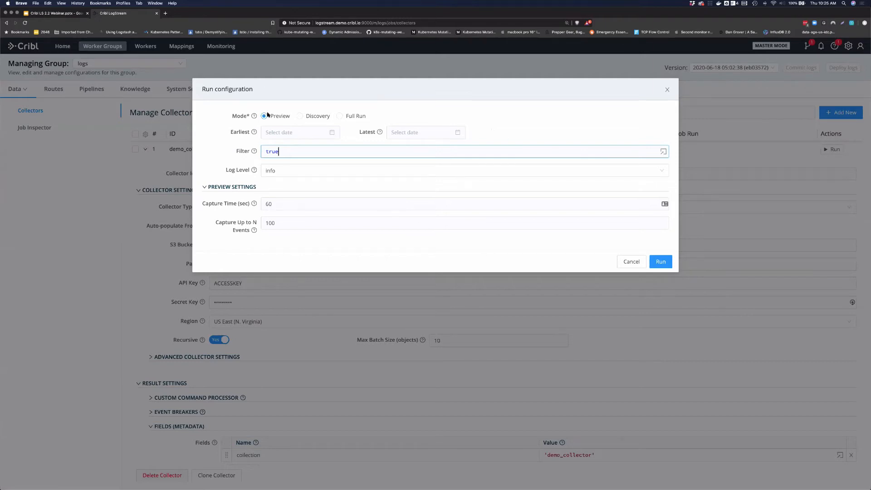
pyautogui.click(292, 136)
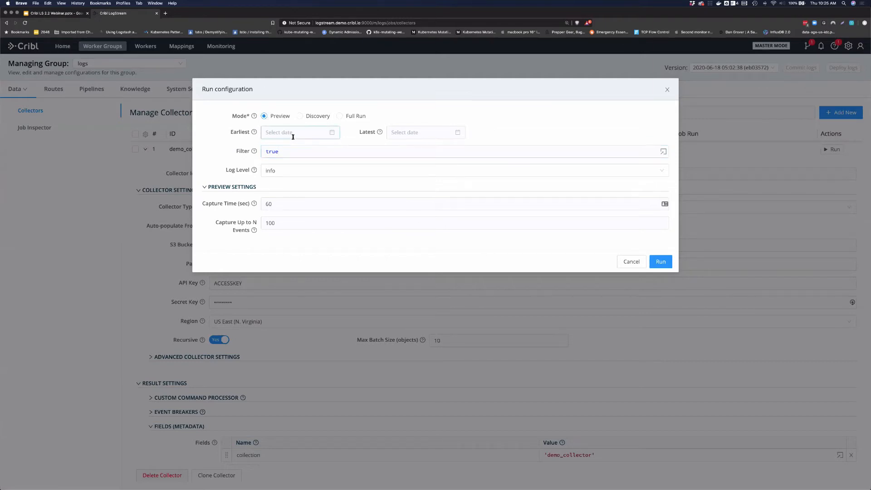
pyautogui.click(438, 135)
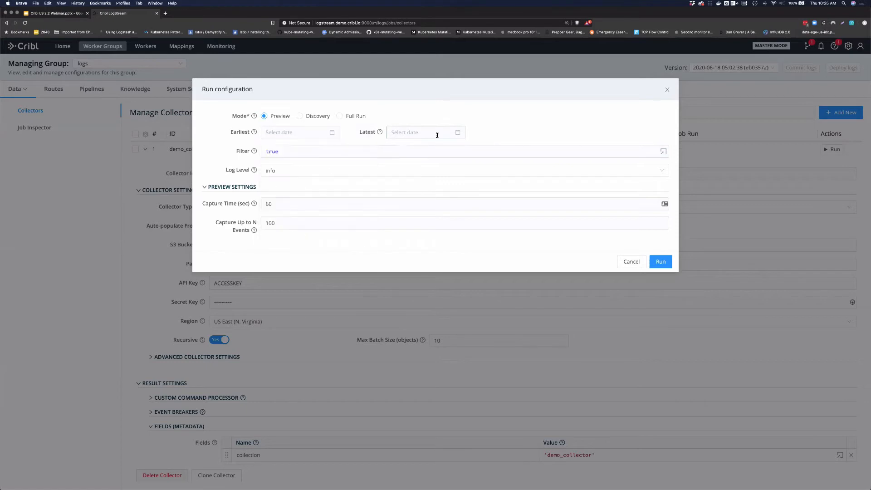
pyautogui.click(522, 131)
pyautogui.doubleClick(309, 152)
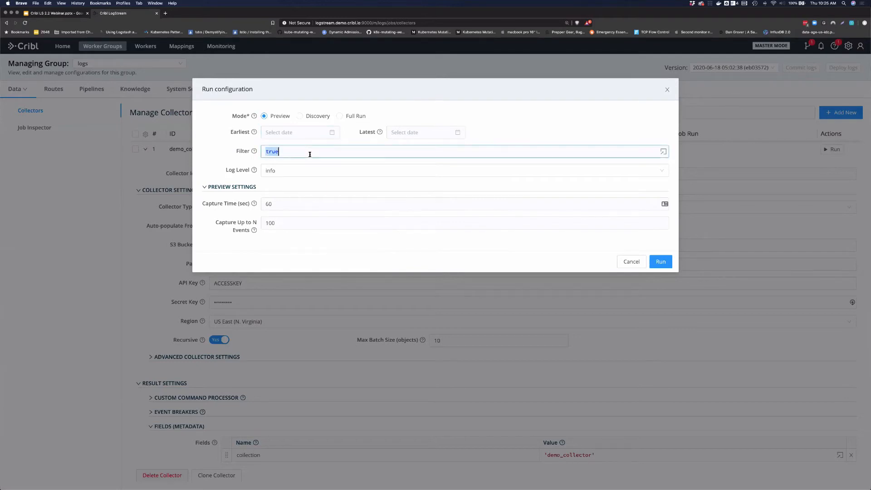
pyautogui.click(310, 155)
pyautogui.rightClick(611, 205)
pyautogui.click(597, 184)
pyautogui.click(658, 263)
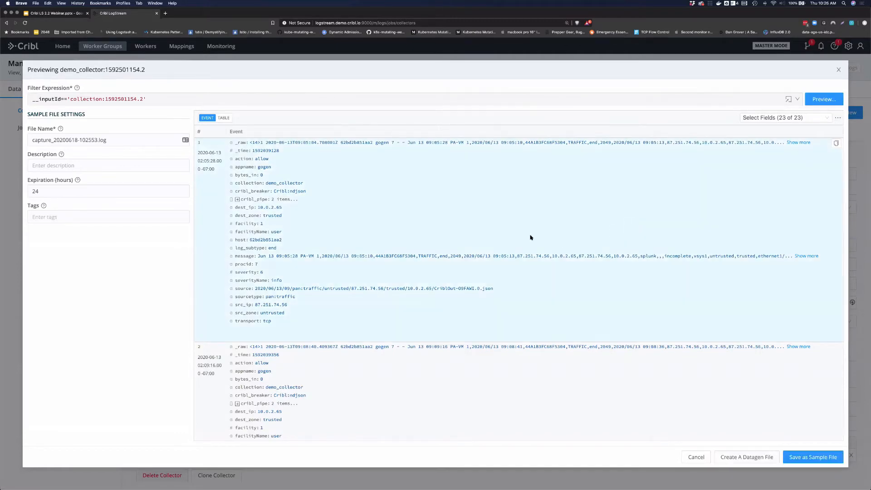
# Step: Look through the previewed events and expand the first event's full _raw text to examine it
pyautogui.scroll(-20, 522, 232)
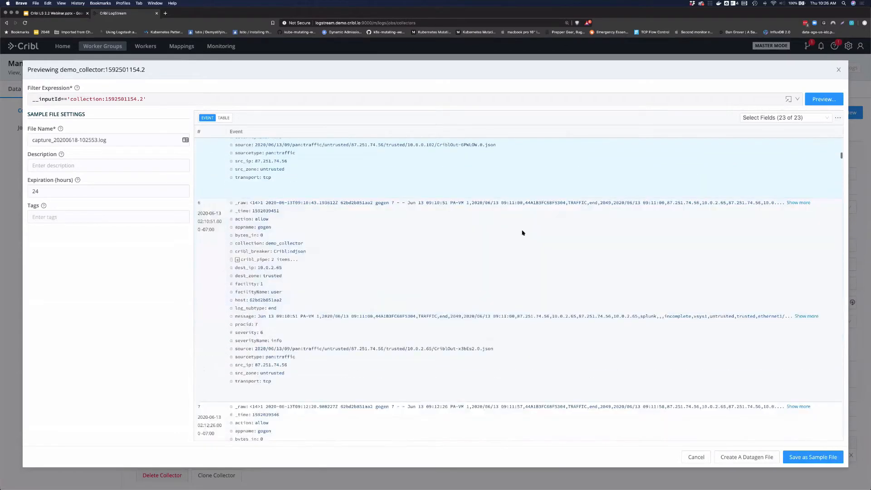
pyautogui.scroll(20, 522, 233)
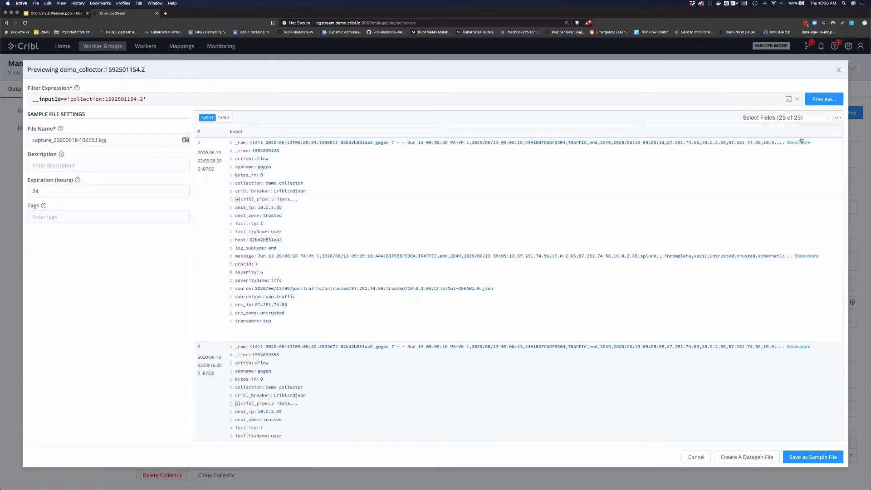
pyautogui.click(801, 143)
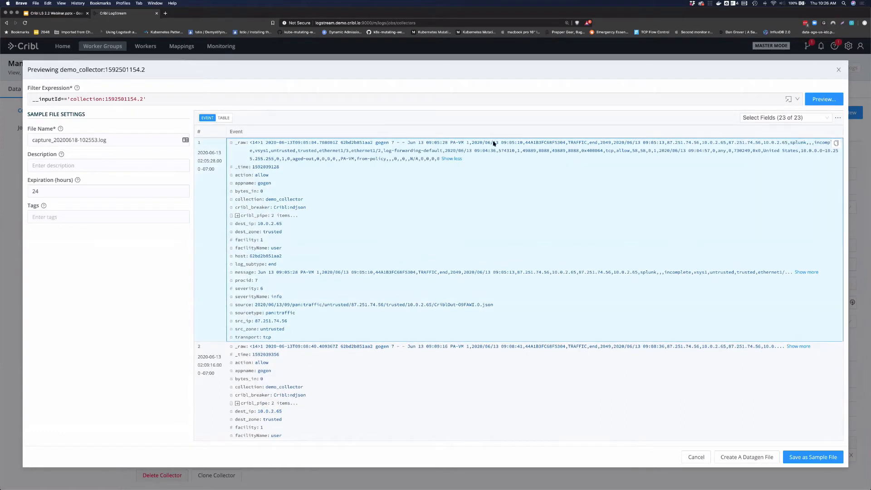
pyautogui.moveTo(493, 143); pyautogui.dragTo(493, 162)
pyautogui.click(400, 121)
pyautogui.scroll(-1, 330, 310)
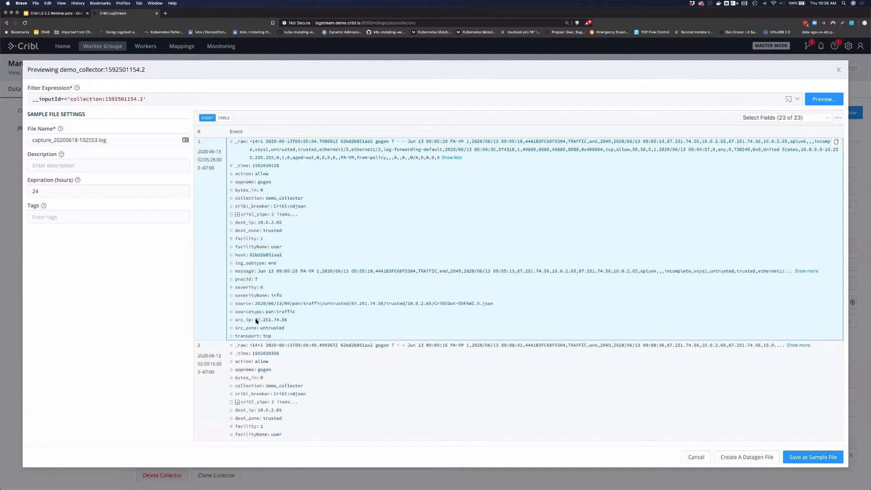
# Step: Copy the first event's src_ip value, 87.251.74.56, and close the preview
pyautogui.moveTo(255, 319); pyautogui.dragTo(291, 323)
pyautogui.hotkey('ctrl', 'c')
pyautogui.click(302, 322)
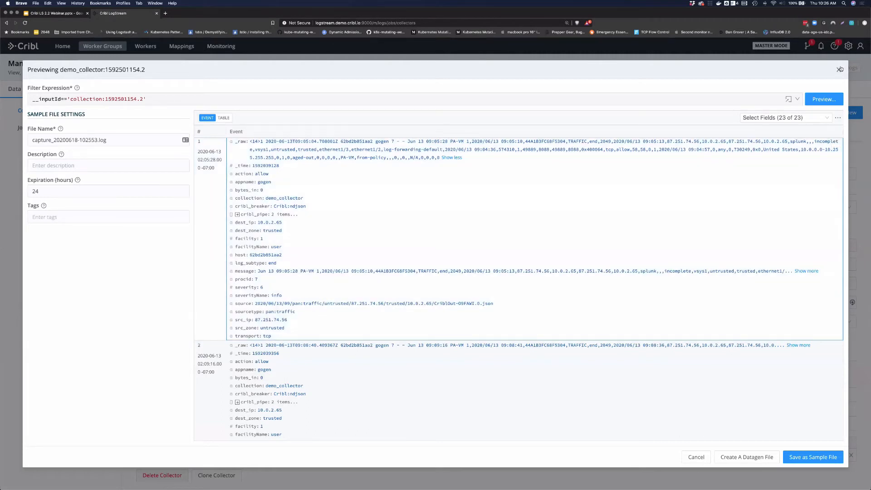
pyautogui.press('Escape')
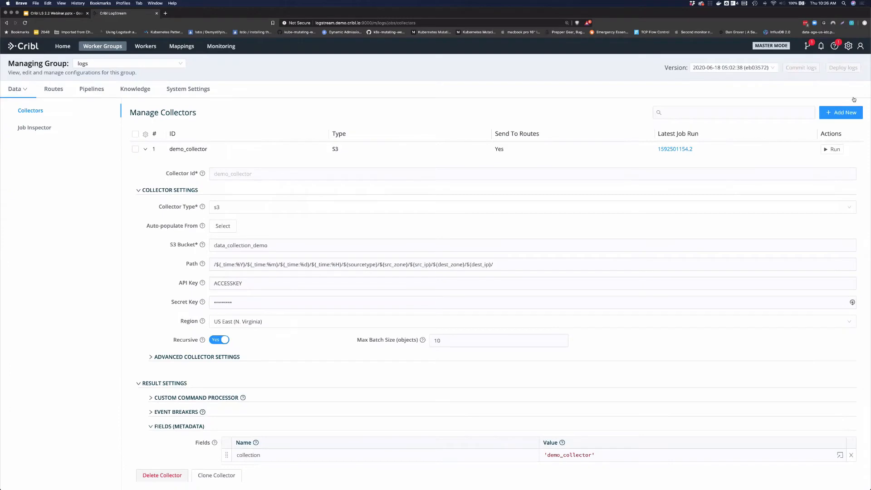
pyautogui.click(836, 146)
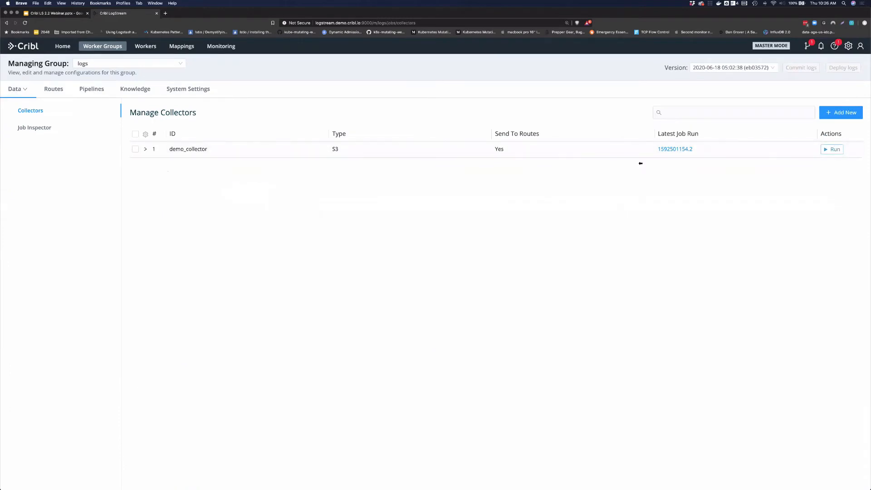
# Step: Run demo_collector in Preview mode with the filter src_ip=='87.251.74.56'
pyautogui.click(840, 152)
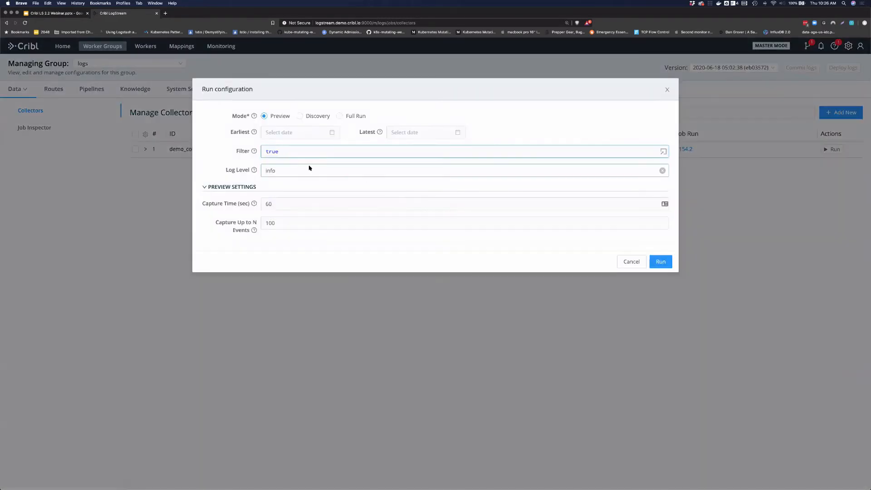
pyautogui.doubleClick(290, 159)
pyautogui.write("src_ip'")
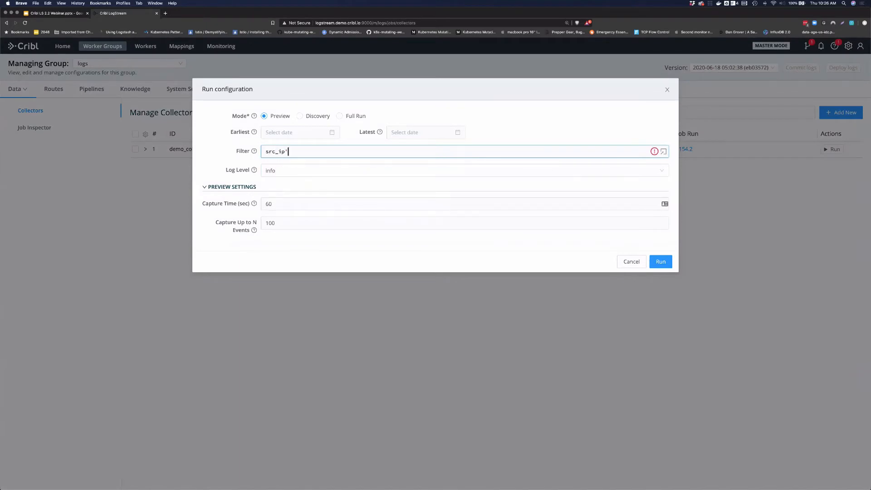
pyautogui.press('BackSpace')
pyautogui.write("=='")
pyautogui.hotkey('ctrl', 'v')
pyautogui.click(666, 263)
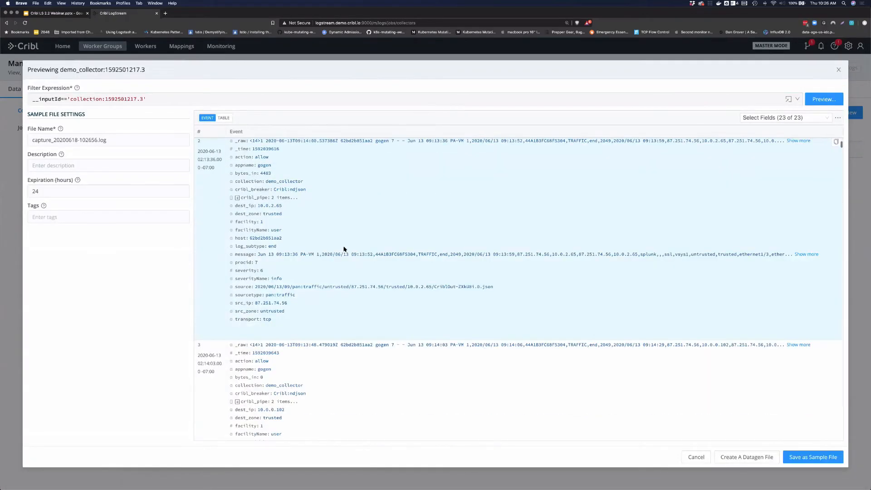
# Step: Check the src_ip values across the filtered preview events, and close the preview
pyautogui.scroll(-8, 337, 304)
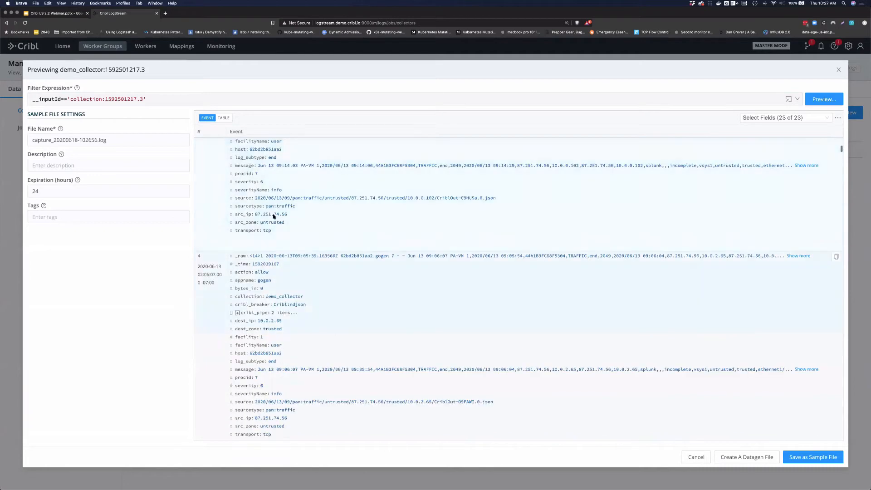
pyautogui.scroll(-14, 294, 338)
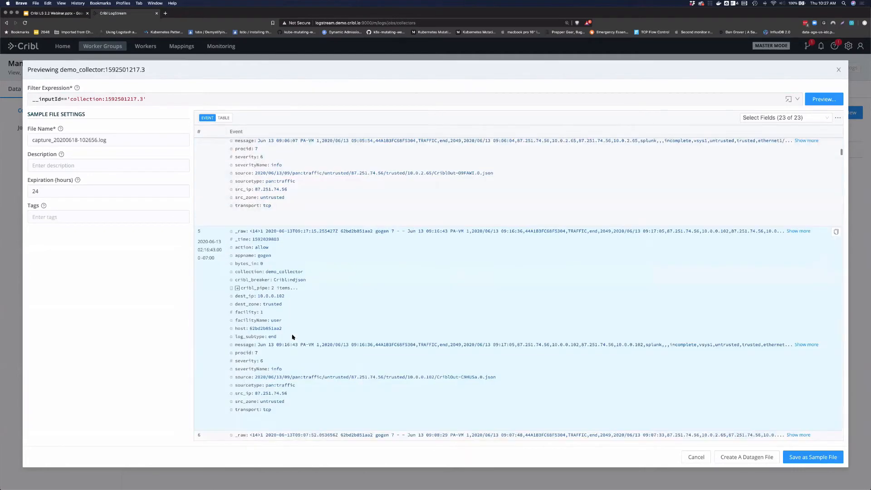
pyautogui.scroll(-5, 293, 325)
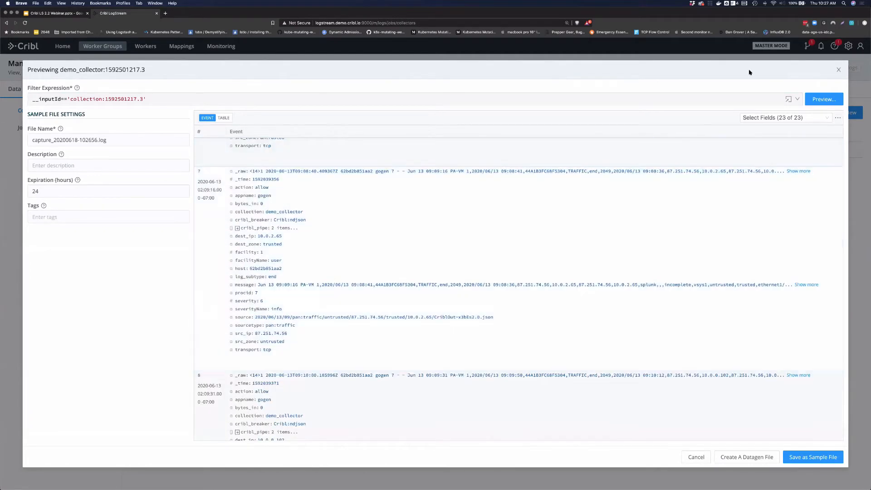
pyautogui.click(836, 69)
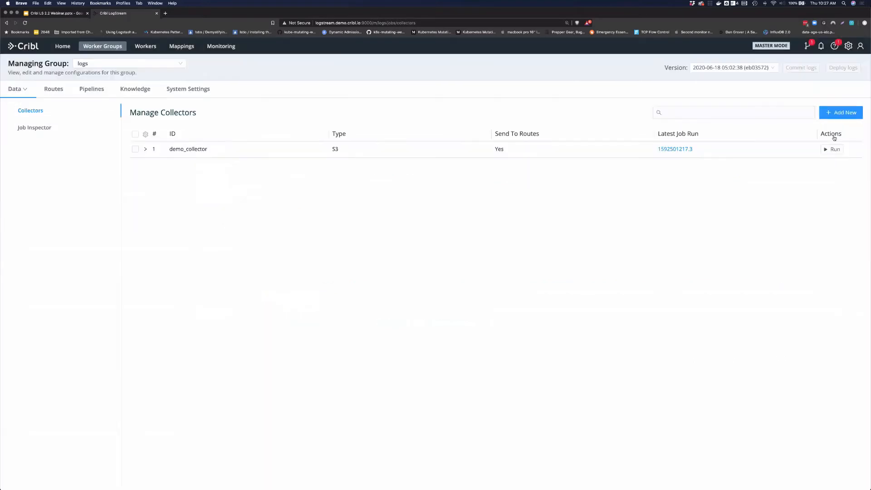
# Step: Run demo_collector in Discovery mode, keeping the filter true and log level info
pyautogui.click(832, 149)
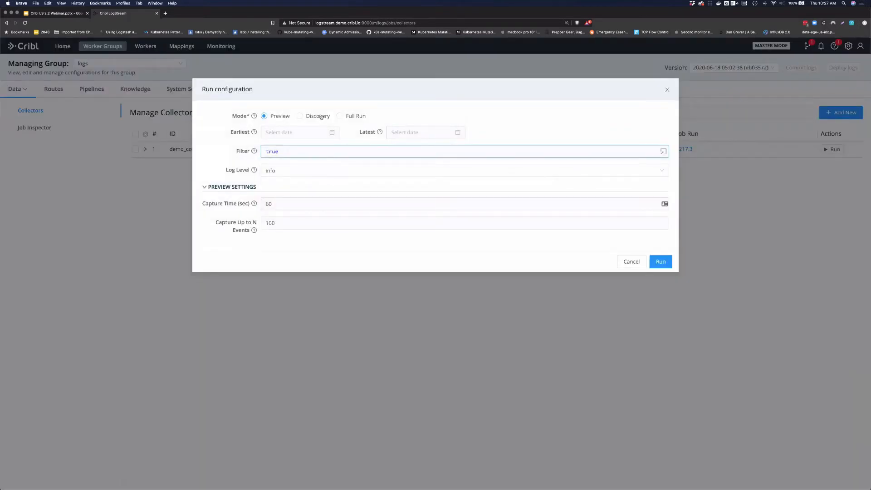
pyautogui.click(321, 116)
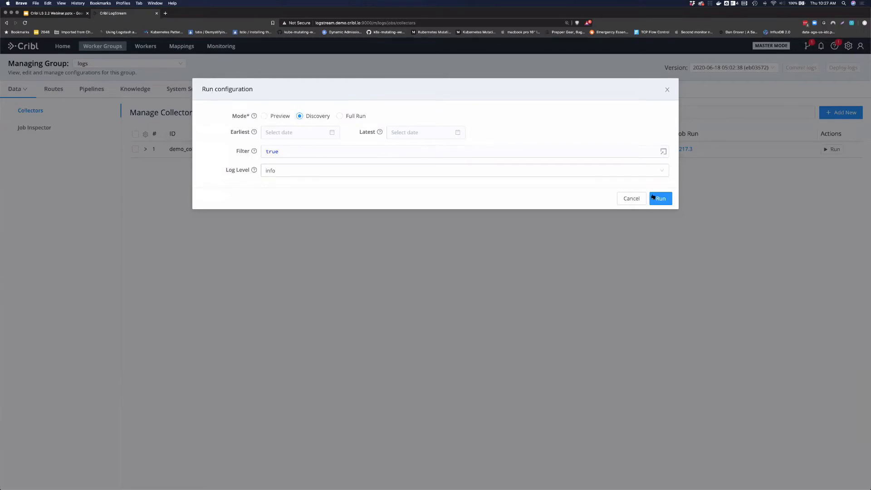
pyautogui.tripleClick(492, 150)
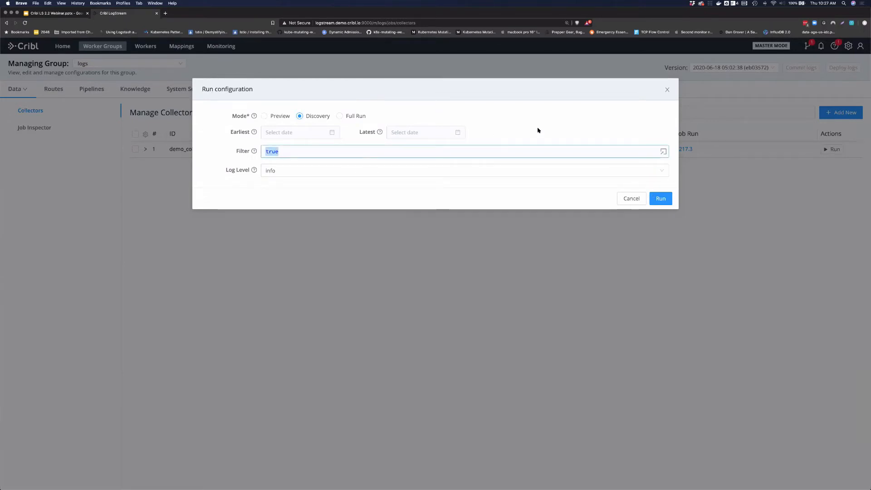
pyautogui.click(540, 131)
pyautogui.click(659, 197)
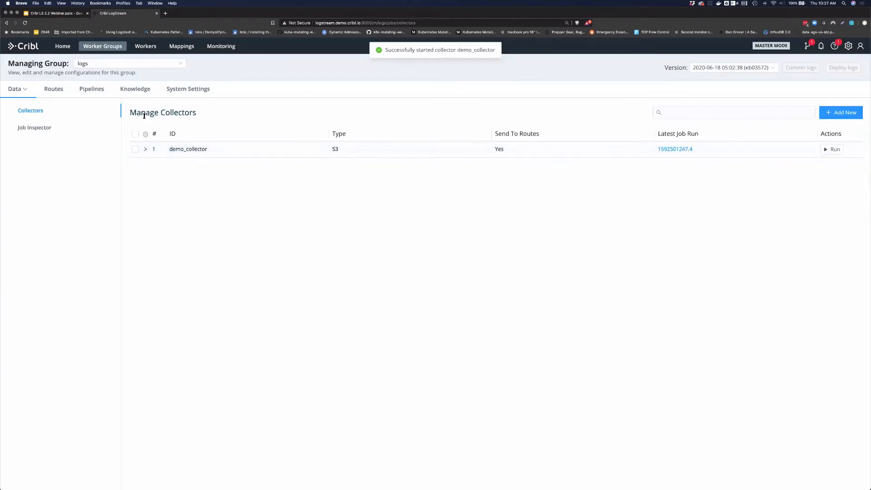
# Step: Inspect the running discovery job's stats and its discovered file list in the Job Inspector
pyautogui.click(28, 130)
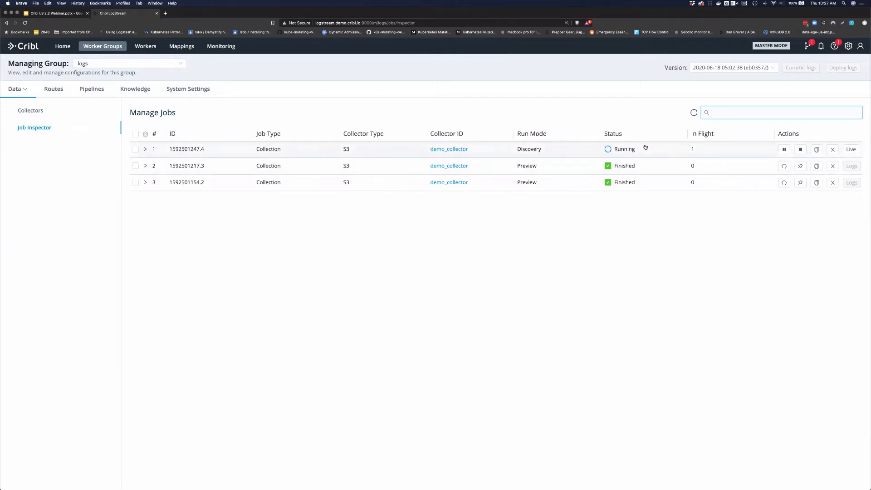
pyautogui.click(144, 150)
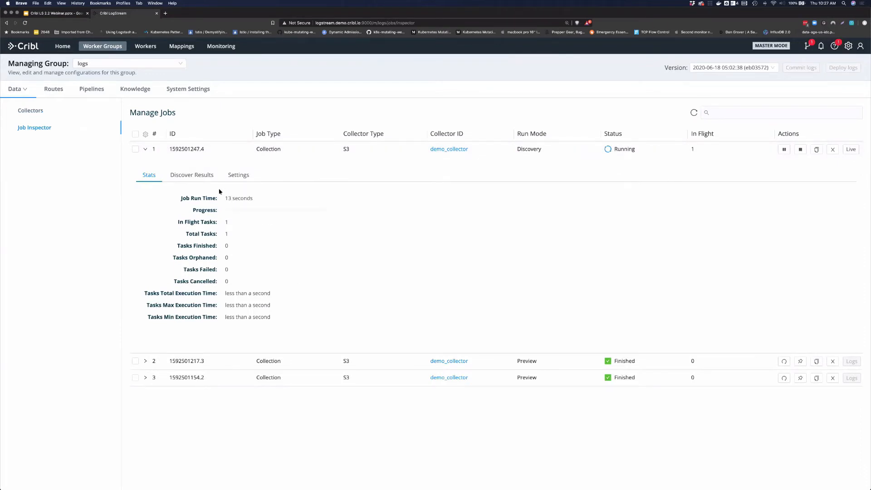
pyautogui.click(197, 177)
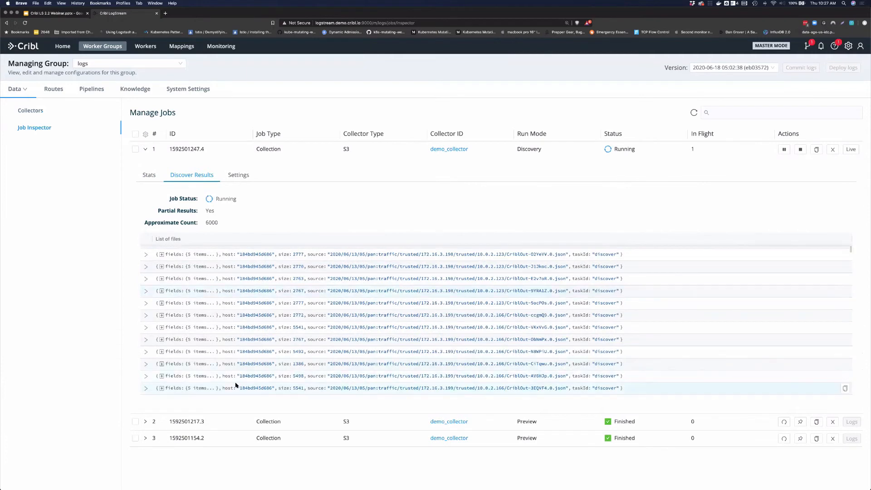
# Step: Review the stats and discover results of the first preview job, and collapse its details
pyautogui.click(145, 438)
pyautogui.scroll(-10, 328, 348)
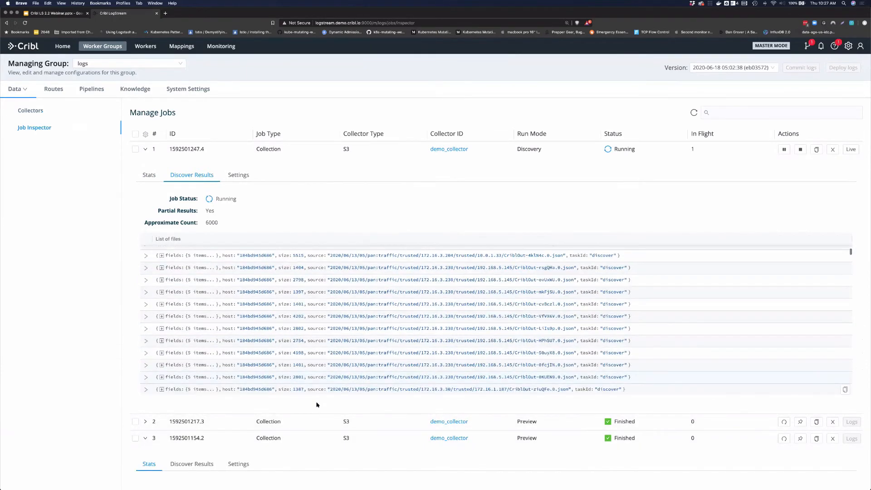
pyautogui.scroll(-5, 316, 405)
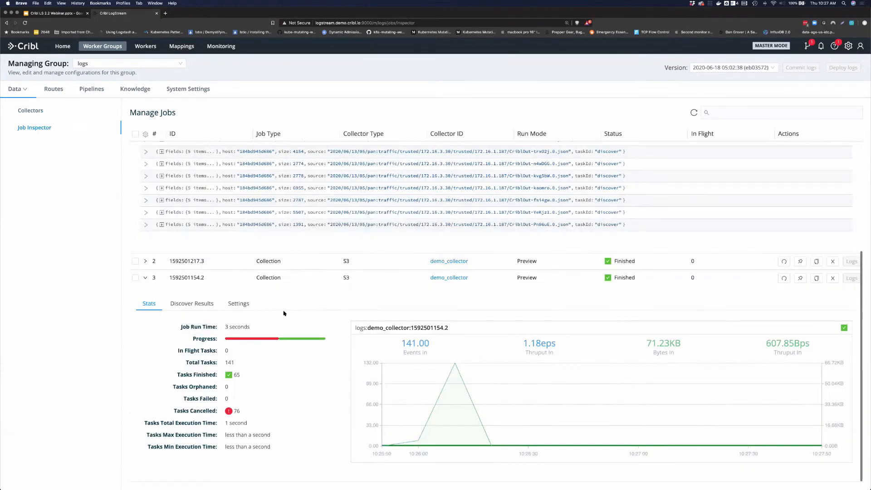
pyautogui.click(193, 305)
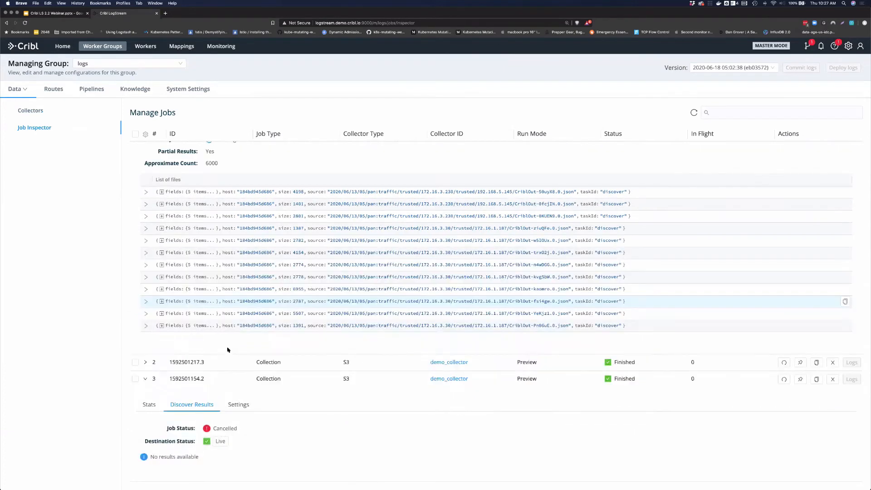
pyautogui.click(151, 405)
pyautogui.scroll(-3, 367, 380)
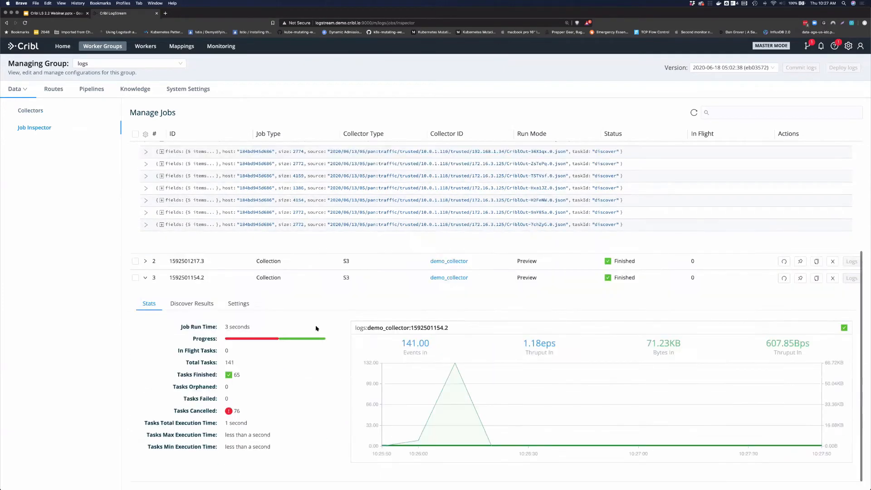
pyautogui.click(146, 278)
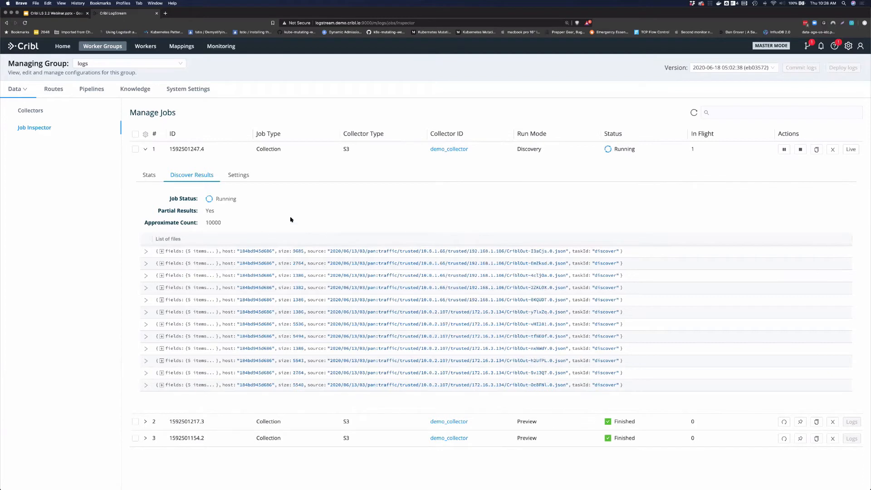
# Step: Run demo_collector in Preview mode with the filter src_ip=='87.251.74.56', and close the capture preview
pyautogui.click(35, 111)
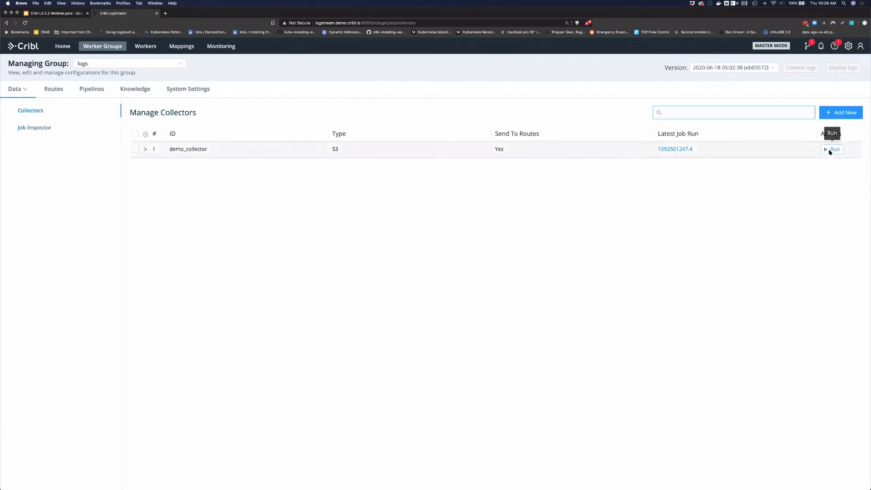
pyautogui.click(833, 149)
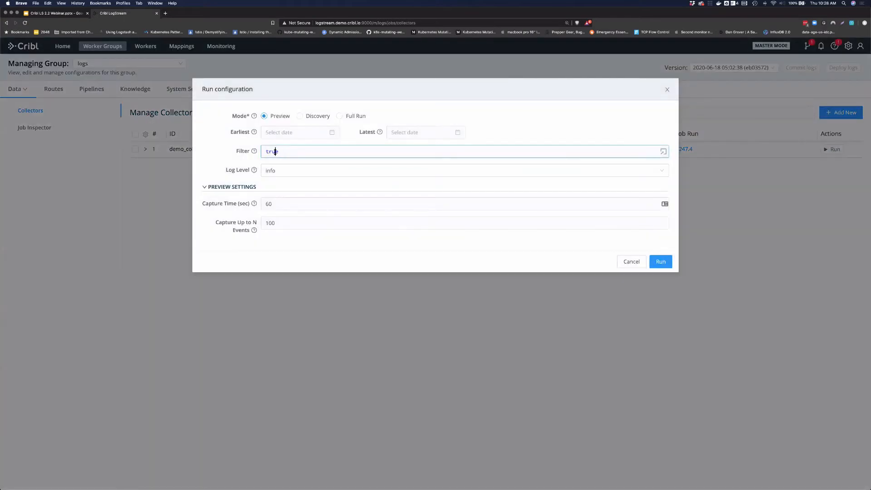
pyautogui.doubleClick(275, 152)
pyautogui.write("src_ip=='")
pyautogui.write('87.251.74.56')
pyautogui.click(656, 262)
pyautogui.click(657, 261)
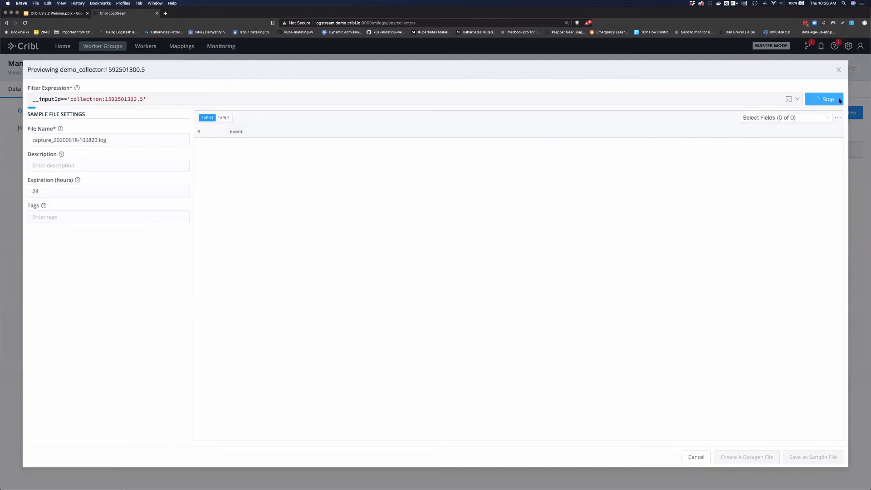
pyautogui.click(838, 71)
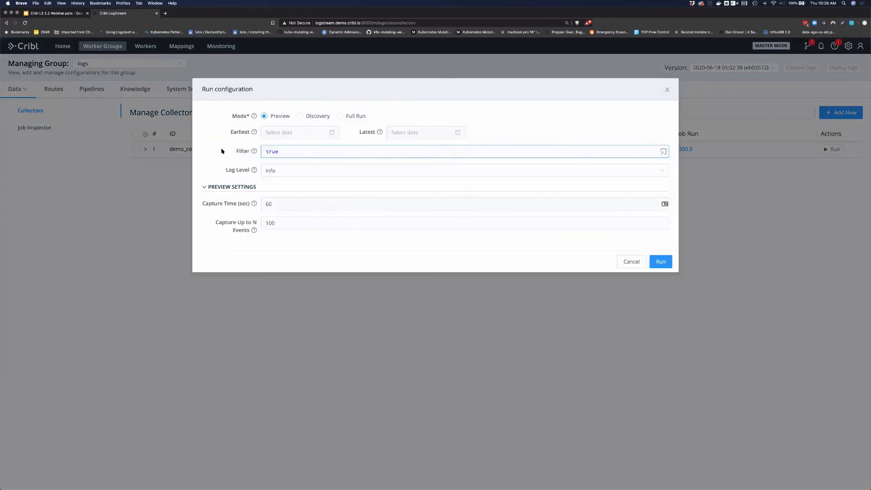
# Step: Run demo_collector in Discovery mode with the filter src_ip=='87.251.74.56' and log level info
pyautogui.click(299, 116)
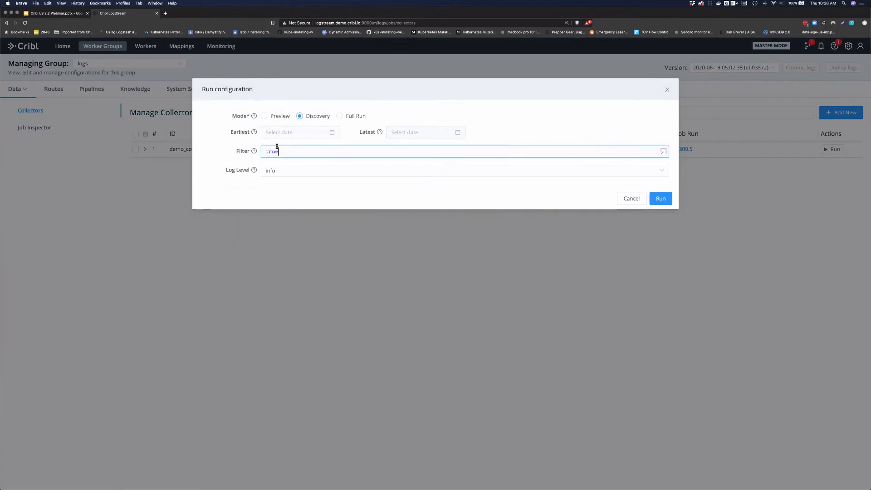
pyautogui.doubleClick(273, 151)
pyautogui.write('srcJ_i')
pyautogui.press('BackSpace')
pyautogui.press('BackSpace')
pyautogui.press('BackSpace')
pyautogui.write("_ip=='87.251.74.56'")
pyautogui.click(669, 200)
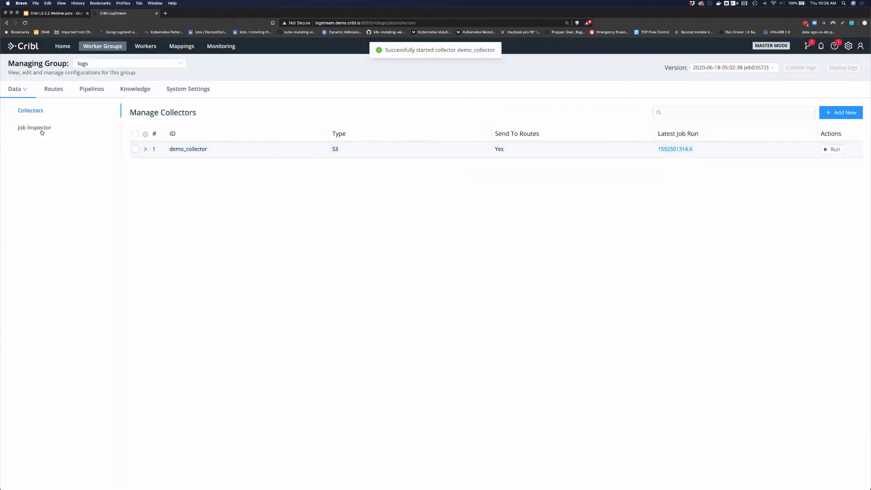
# Step: Inspect the filtered discovery job's stats and look through its discovered file list in the Job Inspector
pyautogui.click(42, 130)
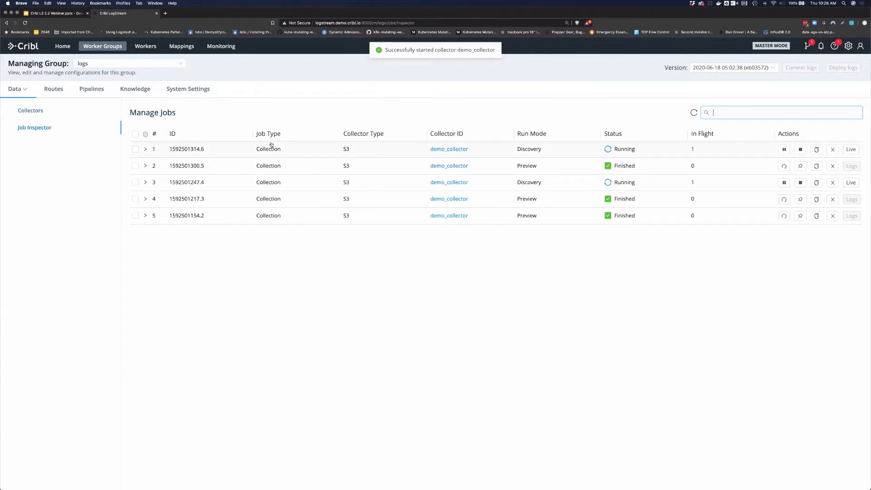
pyautogui.click(153, 149)
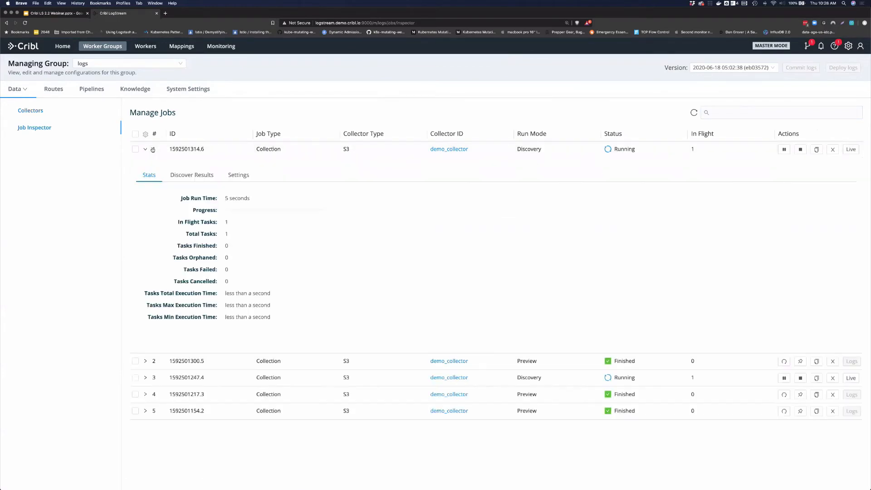
pyautogui.click(195, 179)
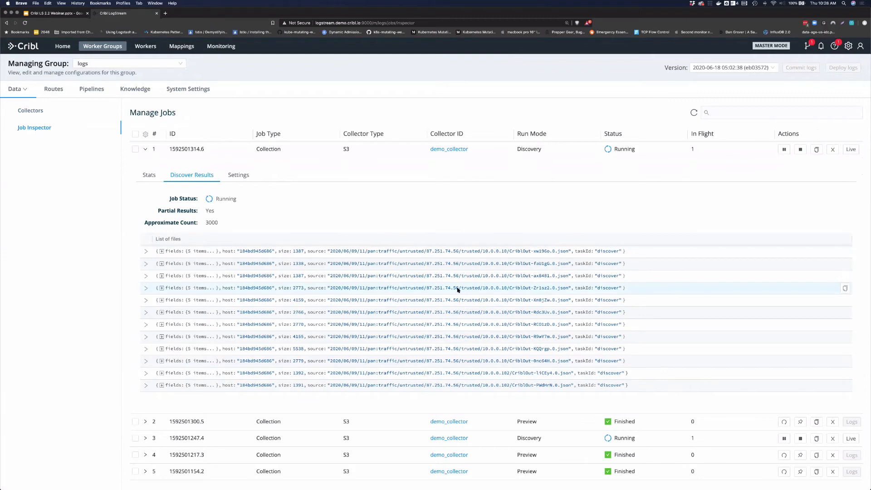
pyautogui.scroll(-5, 471, 313)
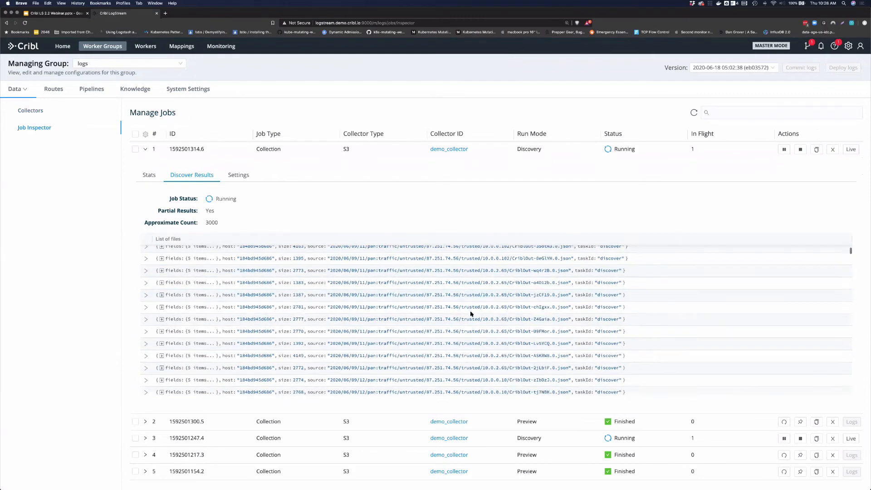
pyautogui.scroll(-5, 472, 314)
pyautogui.scroll(10, 471, 313)
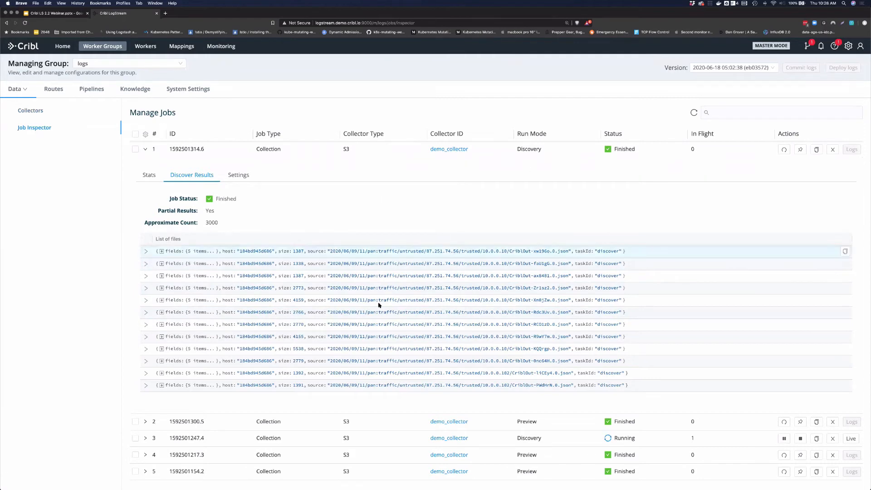
# Step: Compare the filtered discovery job's results with the discover results of the earlier unfiltered discovery job
pyautogui.click(540, 440)
pyautogui.scroll(-5, 476, 387)
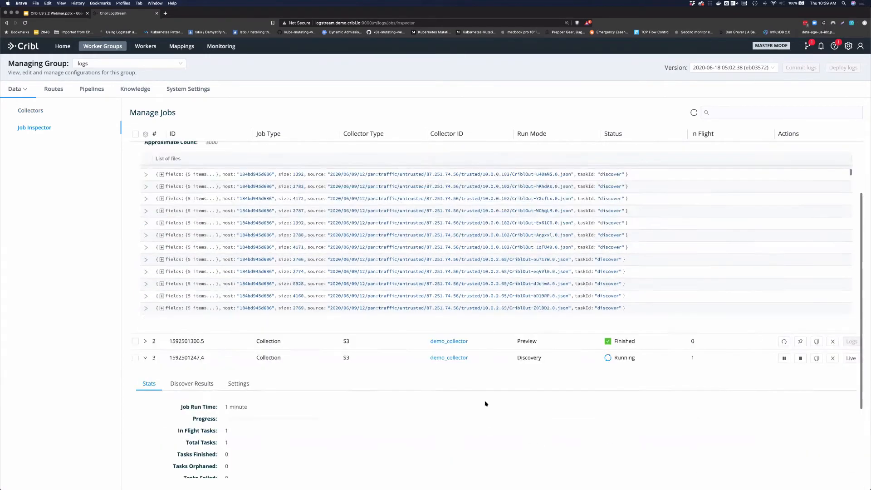
pyautogui.click(208, 277)
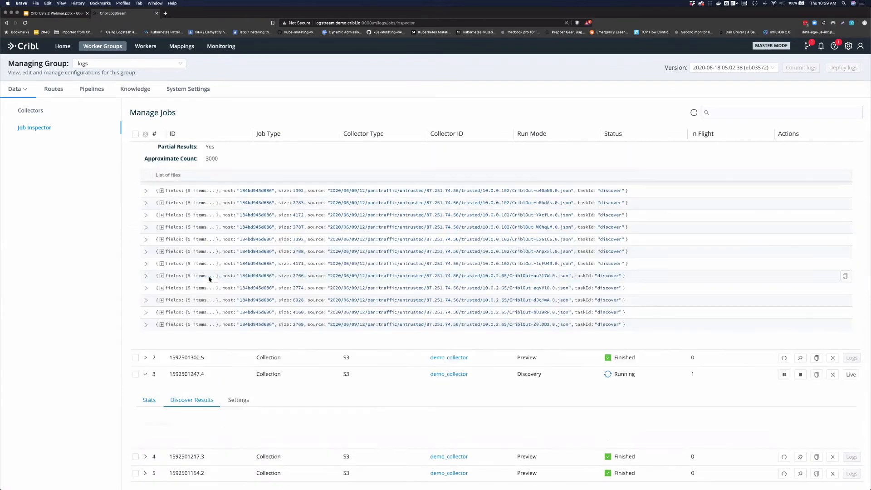
pyautogui.scroll(-3, 273, 303)
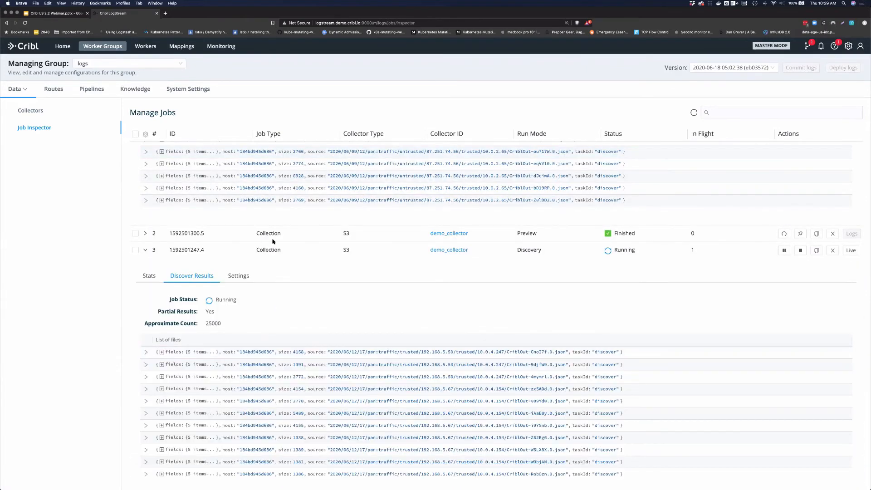
pyautogui.scroll(4, 274, 241)
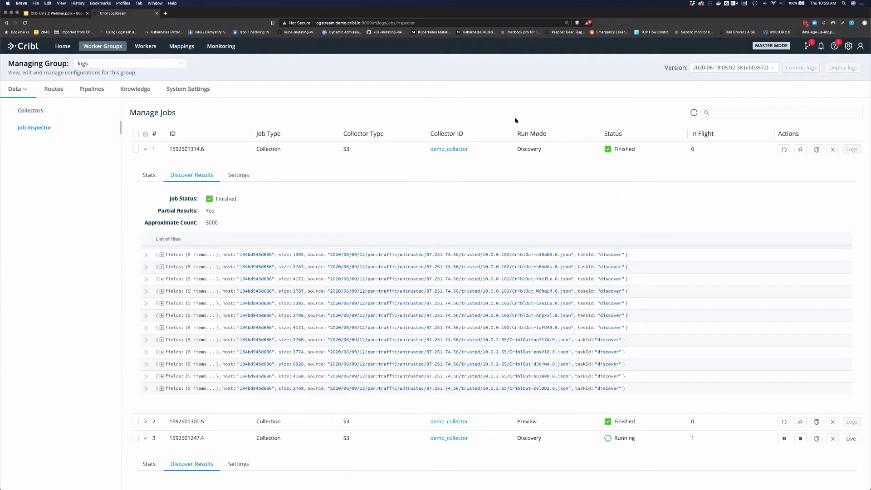
# Step: Start a Full Run of demo_collector with the filter src_ip=='87.251.74.56' and log level info
pyautogui.click(37, 111)
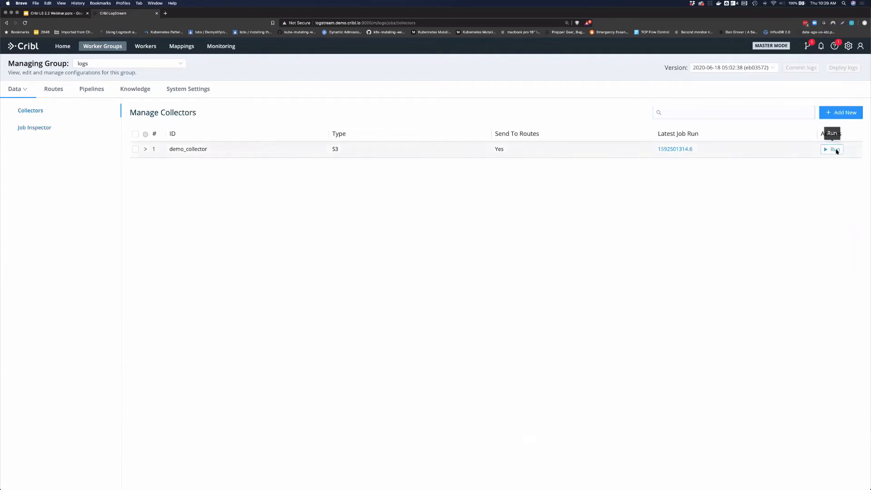
pyautogui.click(835, 149)
pyautogui.click(339, 117)
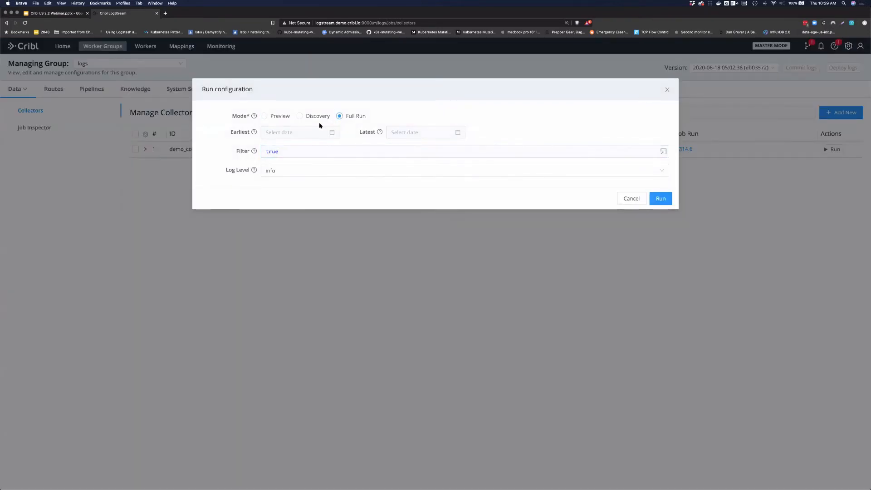
pyautogui.doubleClick(311, 151)
pyautogui.write('src')
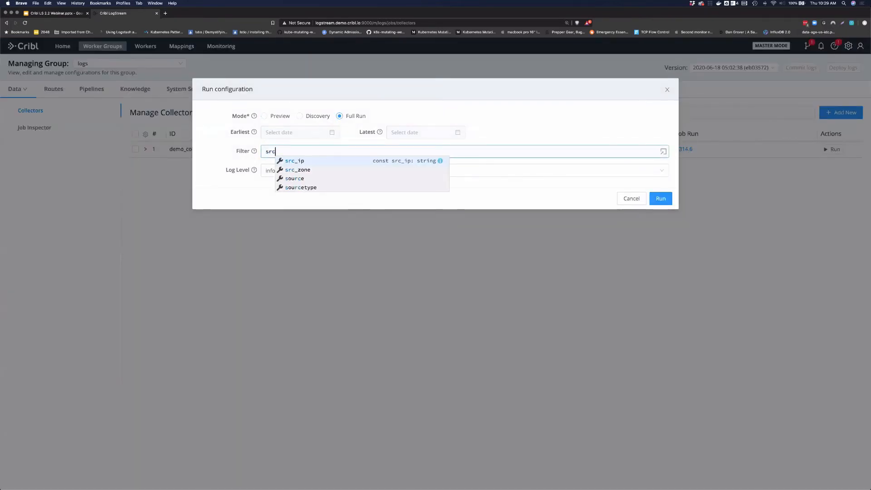
pyautogui.write("_ip=='87.251.74.56'")
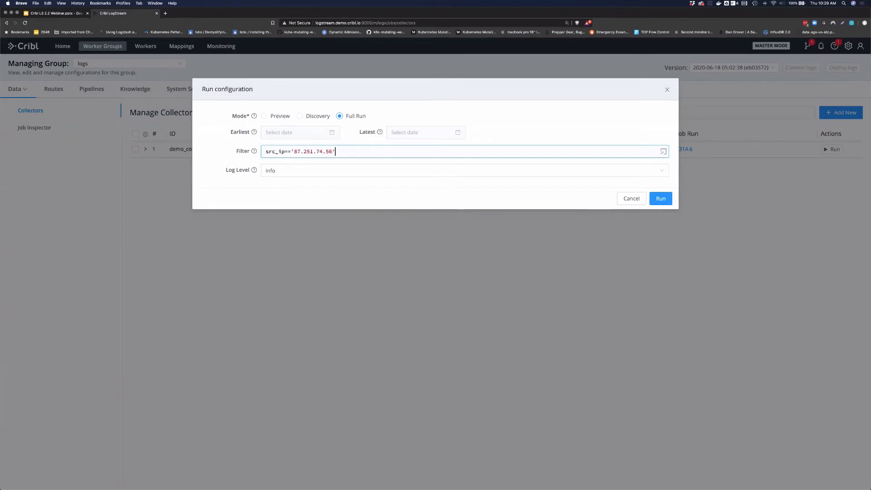
pyautogui.click(660, 198)
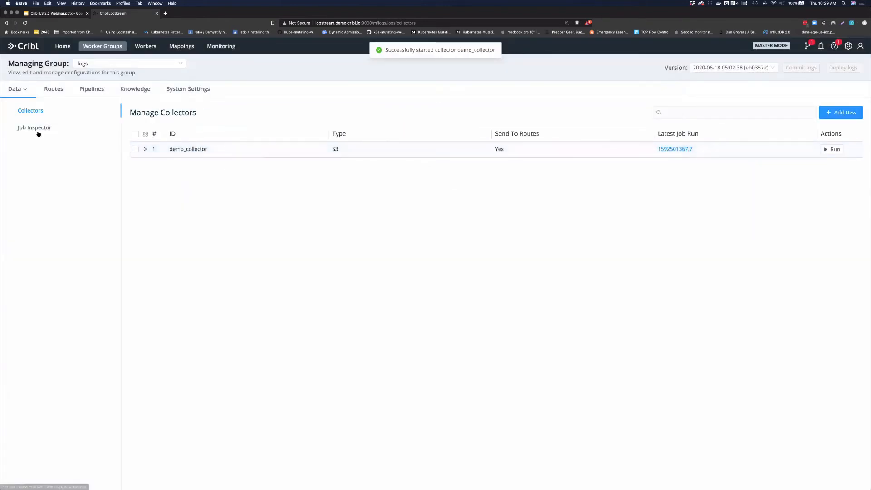
# Step: Review the full run job's stats, discover results and settings in the Job Inspector, ending on its stats
pyautogui.click(39, 130)
pyautogui.click(536, 150)
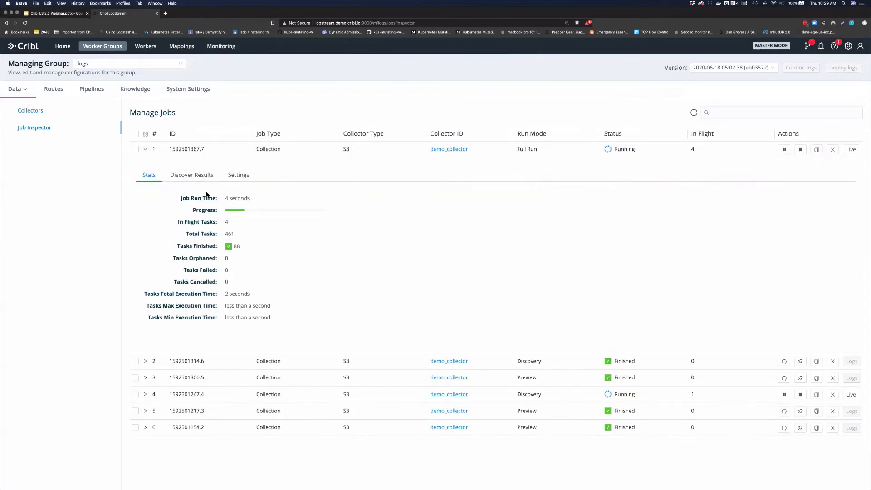
pyautogui.click(198, 175)
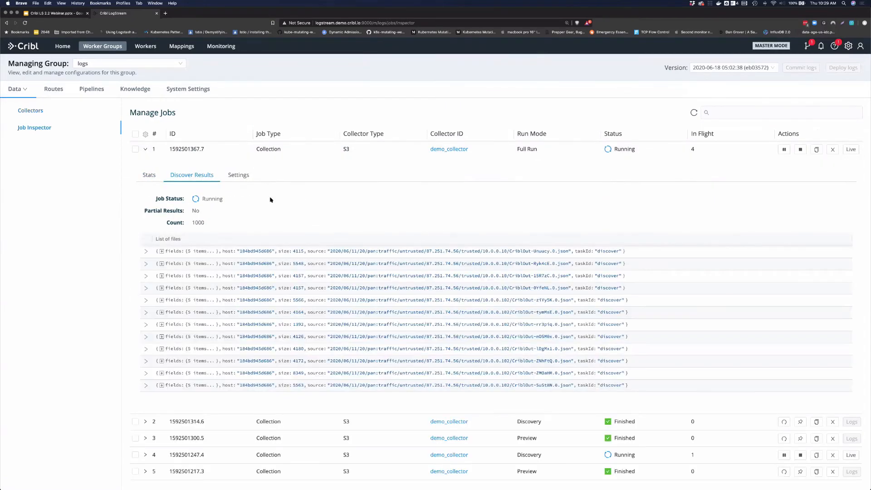
pyautogui.click(233, 178)
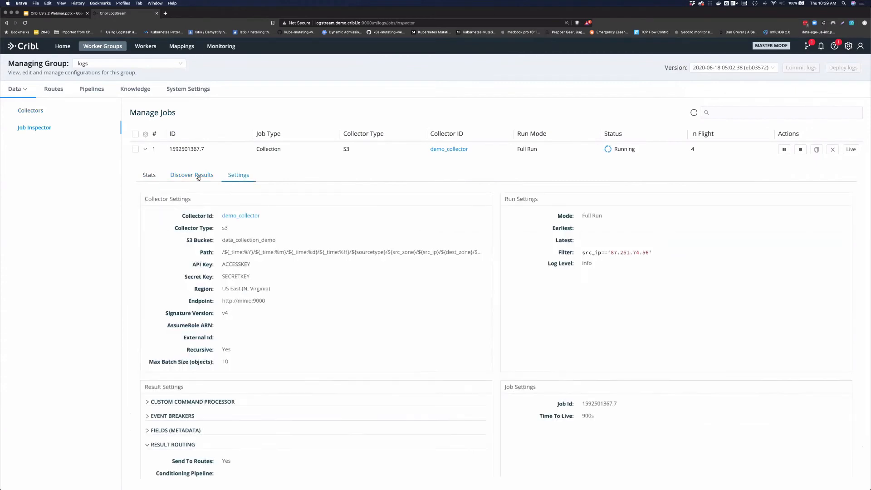
pyautogui.click(148, 175)
pyautogui.click(191, 175)
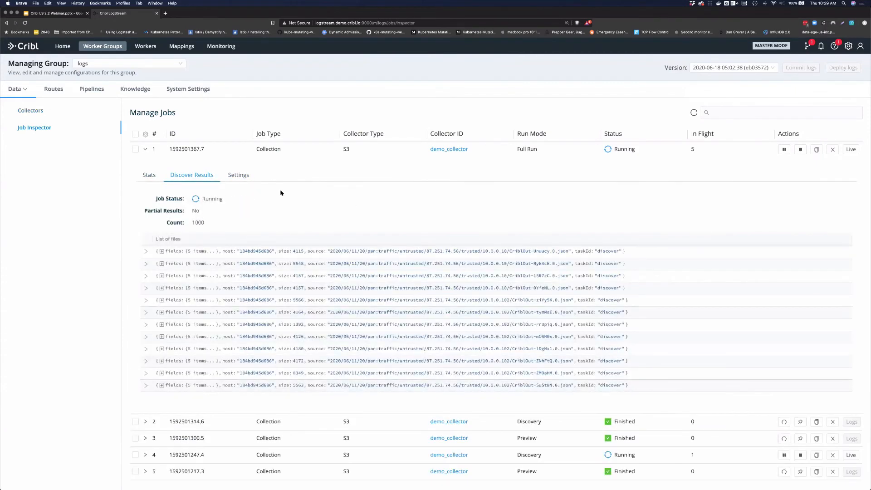
pyautogui.click(247, 176)
pyautogui.click(156, 176)
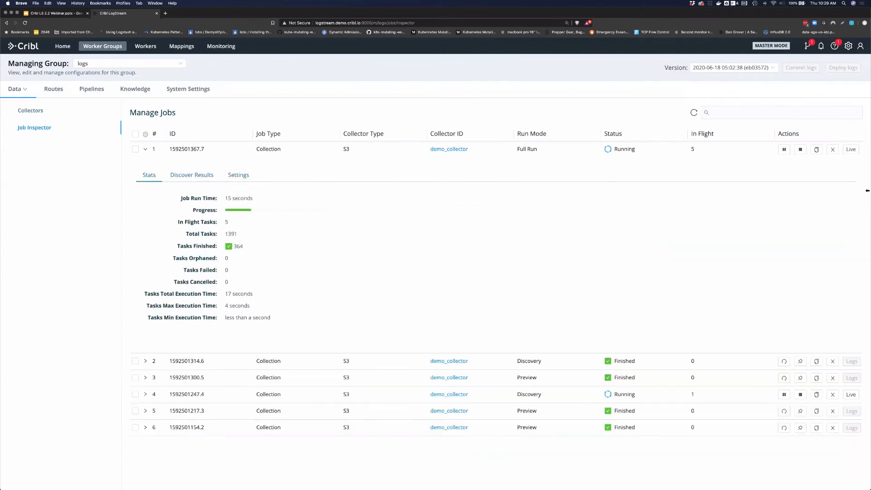
# Step: Check the src_ip values in the full run's live data, close it, and examine the job's progress and throughput stats
pyautogui.click(855, 152)
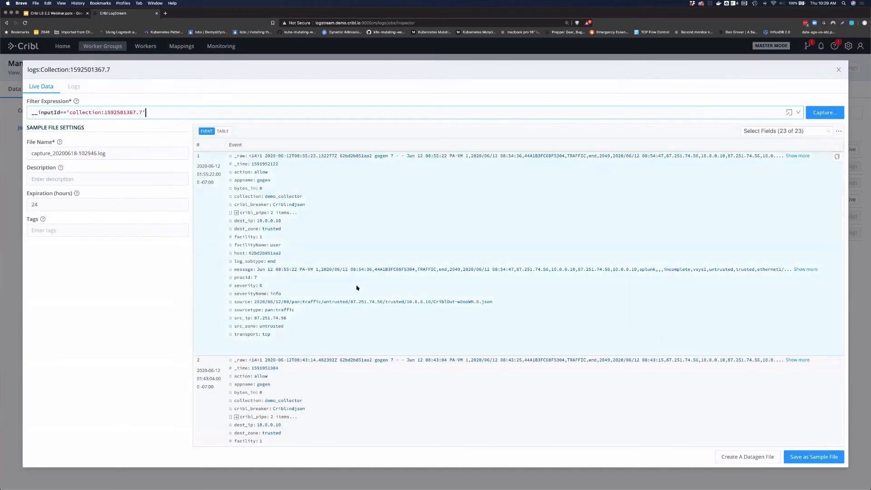
pyautogui.scroll(-20, 357, 288)
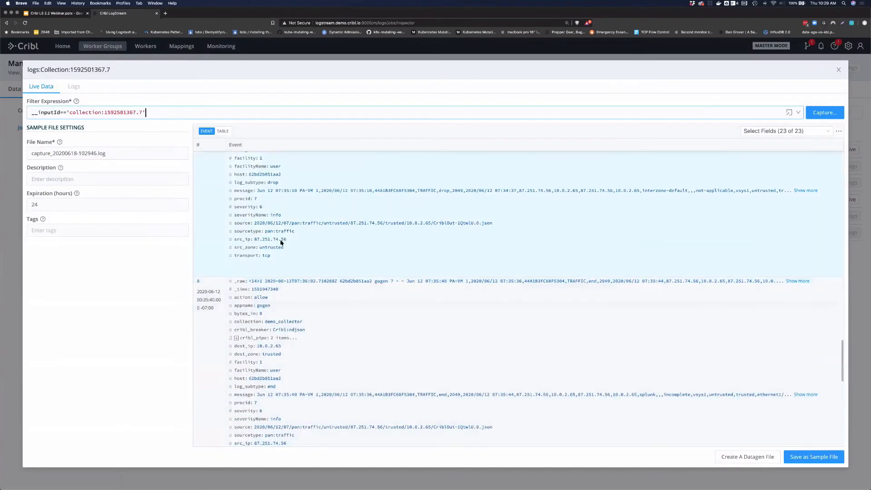
pyautogui.scroll(15, 303, 247)
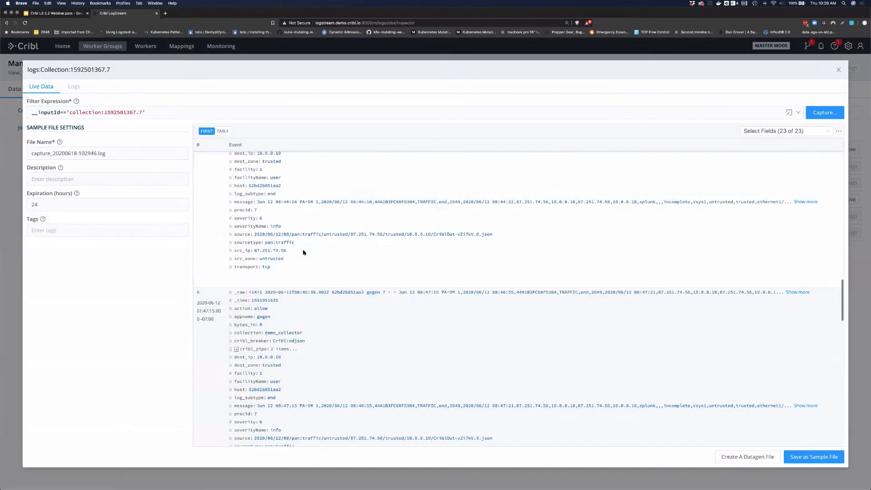
pyautogui.scroll(7, 288, 232)
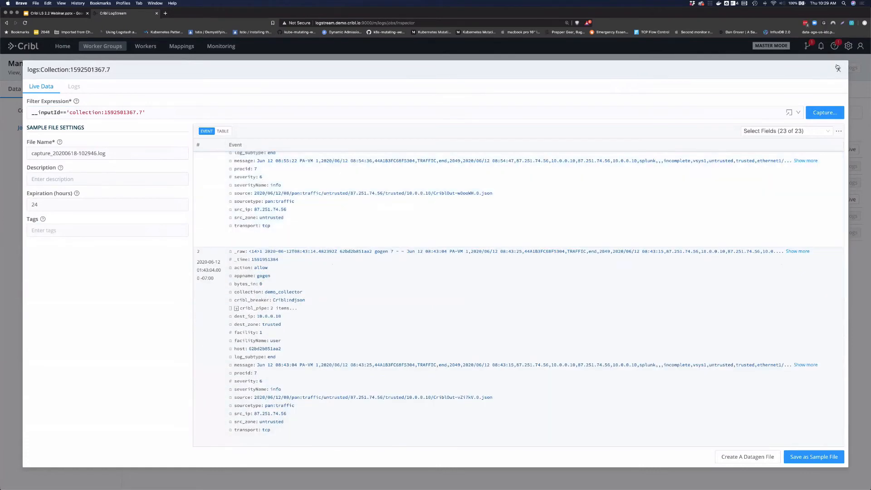
pyautogui.click(839, 70)
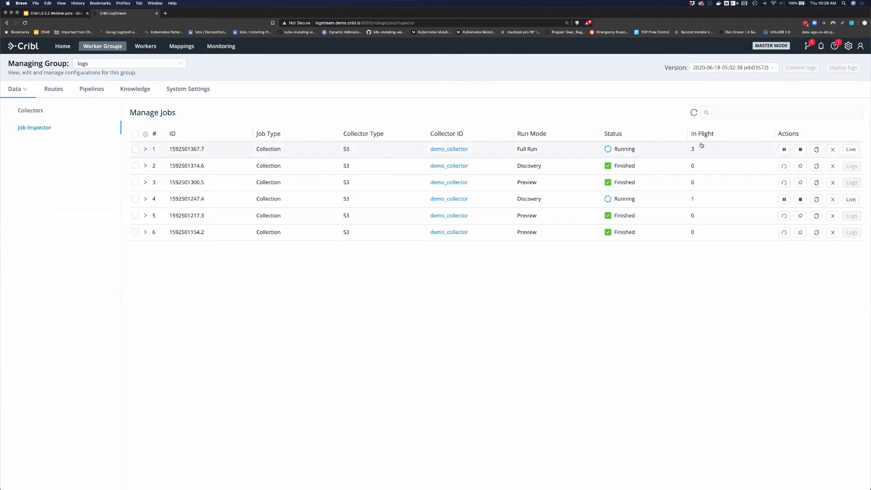
pyautogui.click(404, 156)
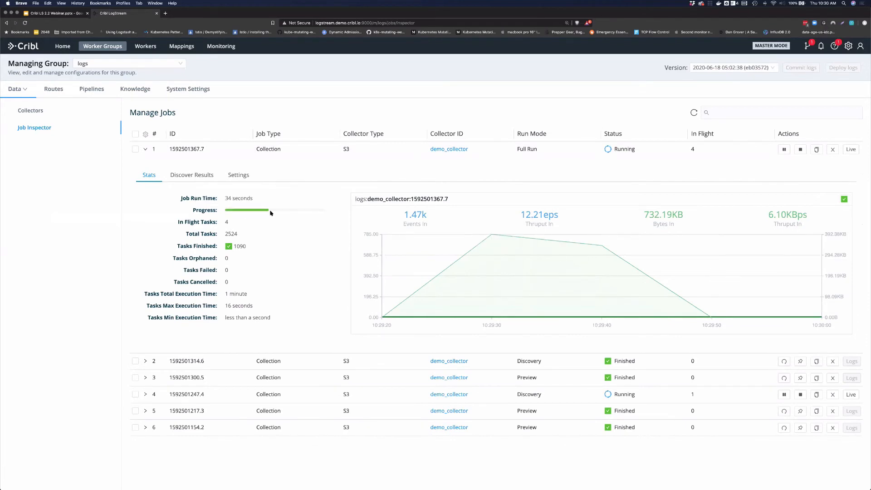
pyautogui.moveTo(267, 211)
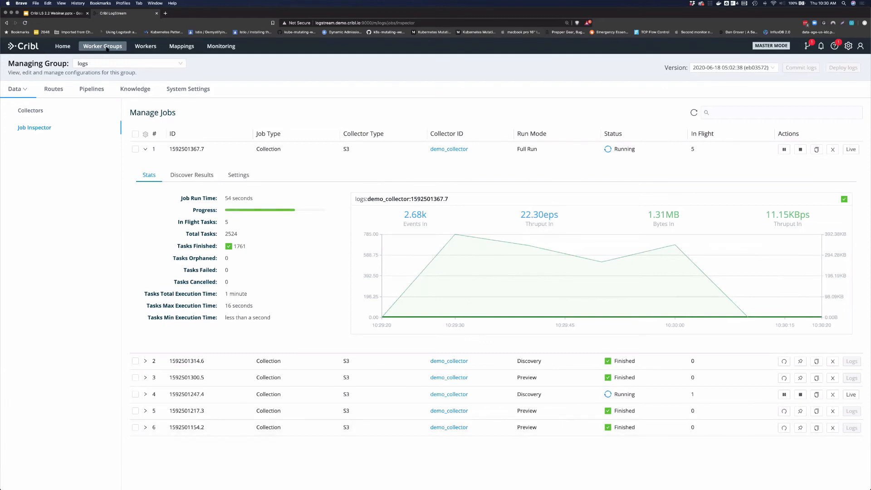
# Step: Open the Sources monitoring dashboard and show only the splunk source's throughput
pyautogui.click(221, 47)
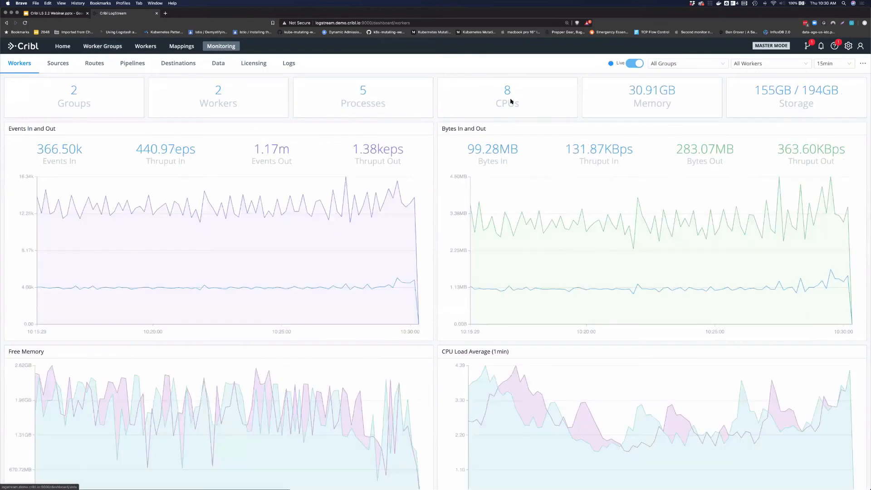
pyautogui.click(58, 63)
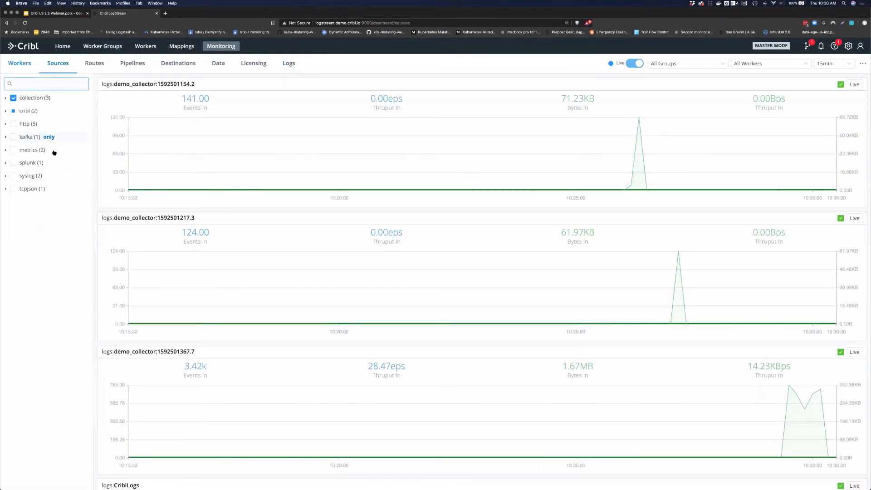
pyautogui.click(52, 162)
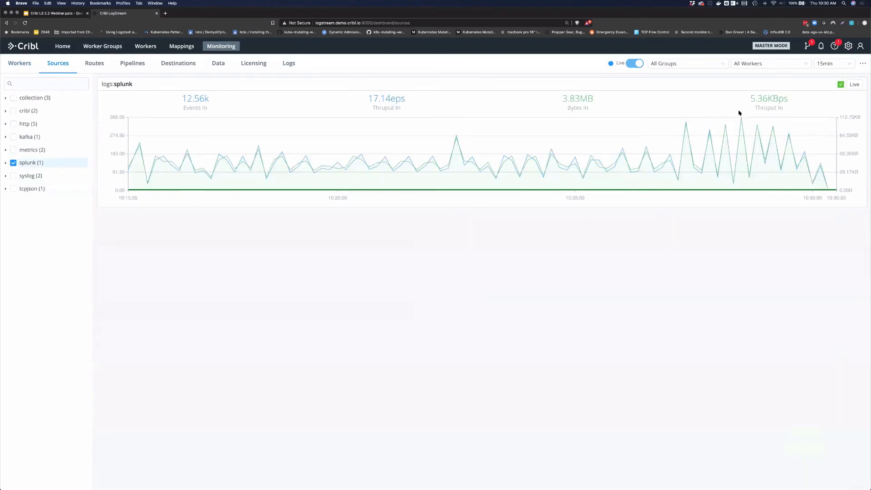
# Step: Check the splunk source's host status and browse its live captured events, closing the live view when finished
pyautogui.click(851, 88)
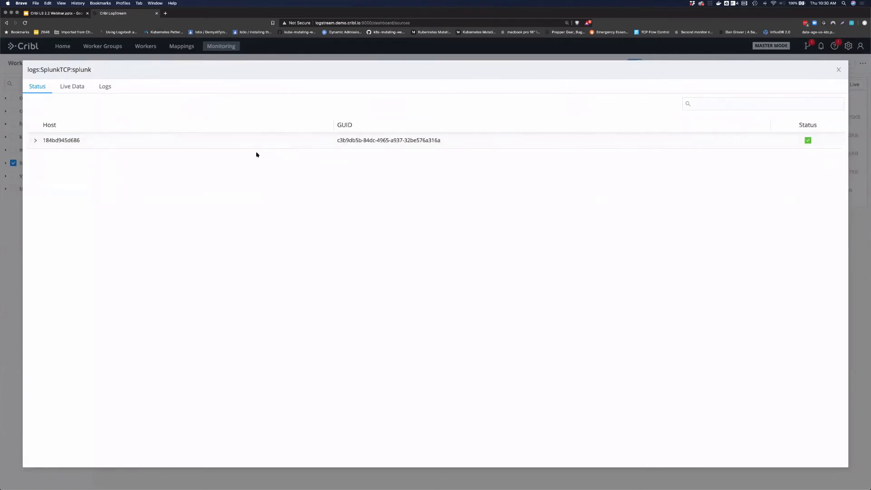
pyautogui.click(256, 143)
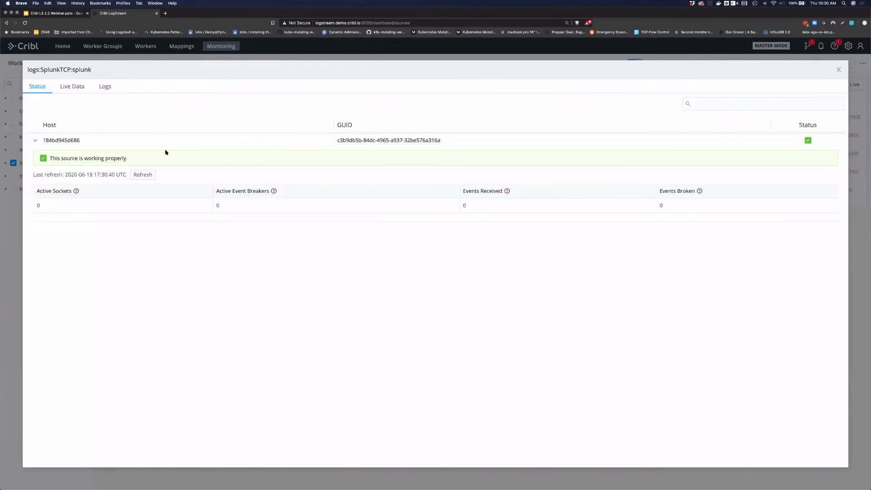
pyautogui.click(34, 140)
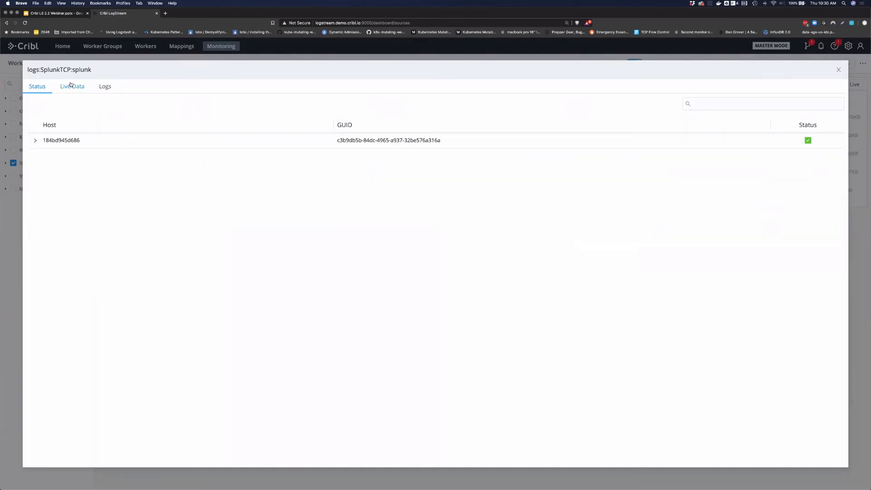
pyautogui.click(66, 87)
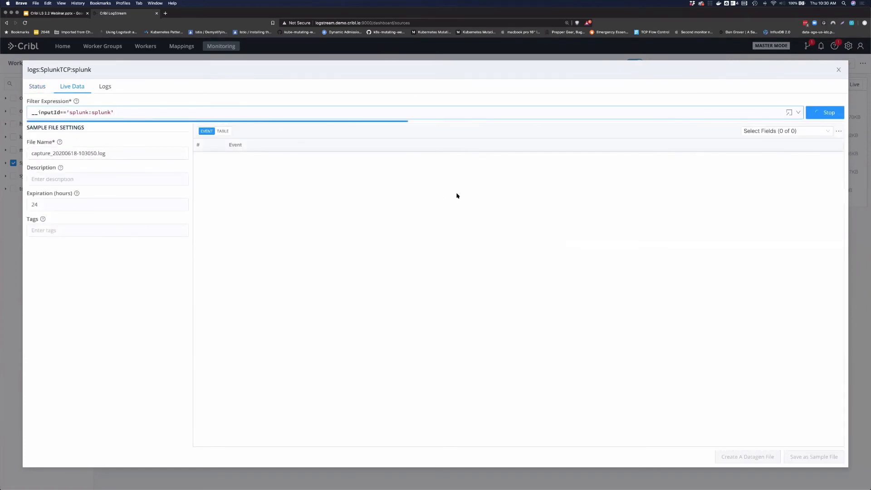
pyautogui.scroll(-7, 483, 259)
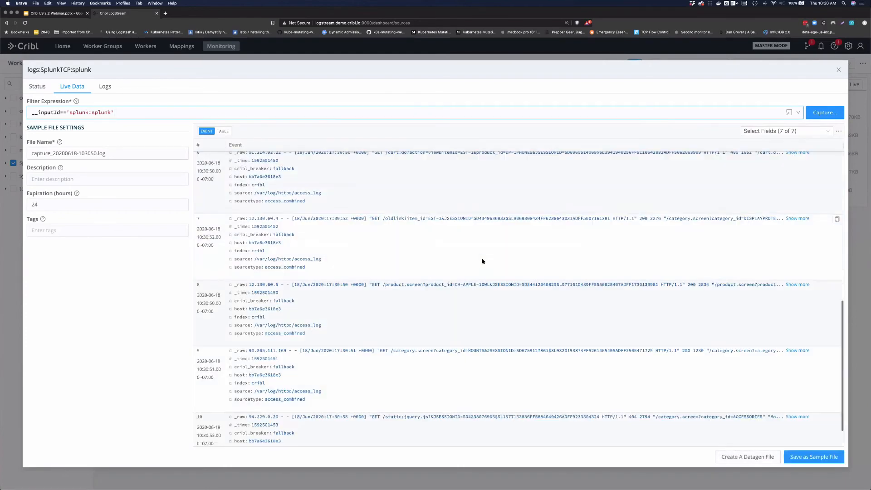
pyautogui.scroll(8, 483, 259)
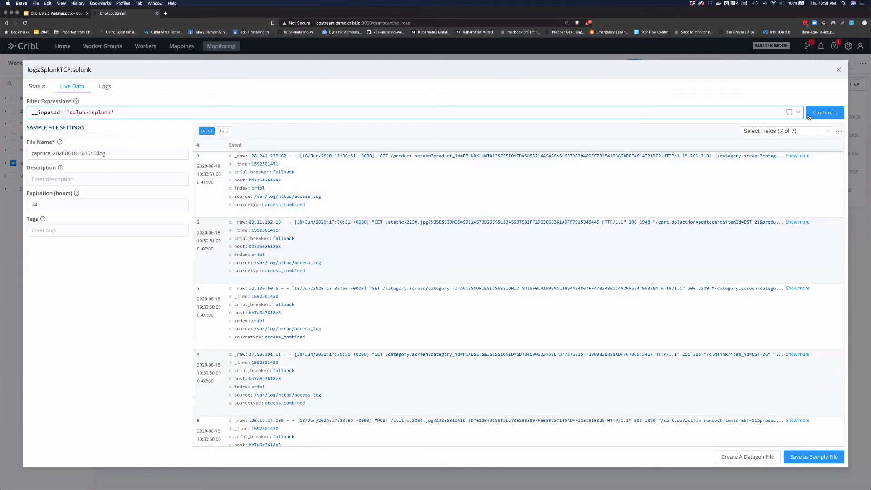
pyautogui.click(838, 70)
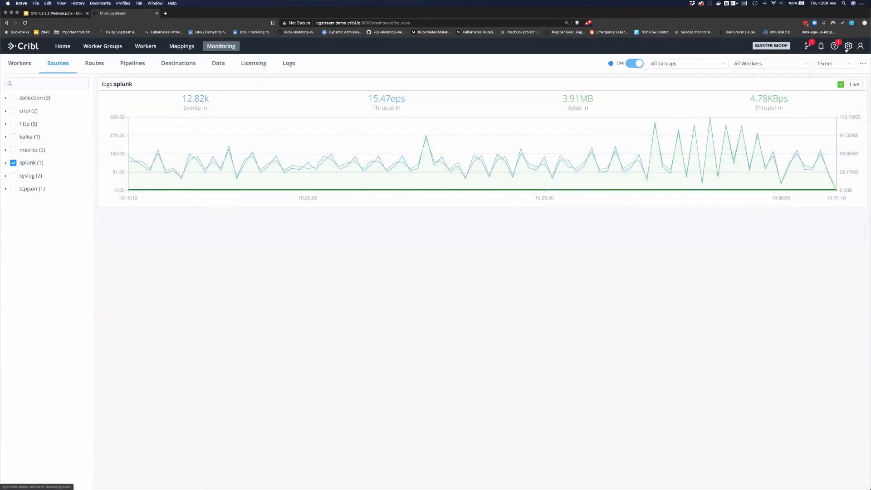
# Step: Review the diagnostic bundle export options in the system's Diagnostics settings with Send to Cribl Support enabled, and cancel the export
pyautogui.click(848, 46)
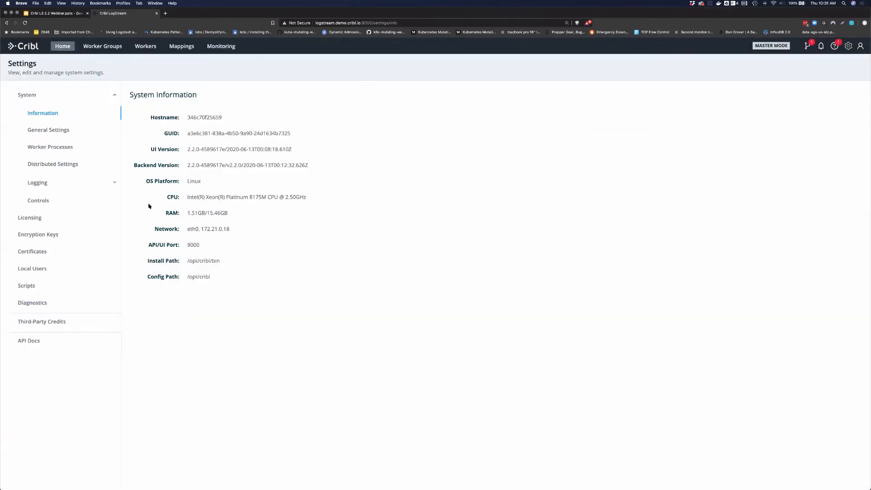
pyautogui.click(25, 301)
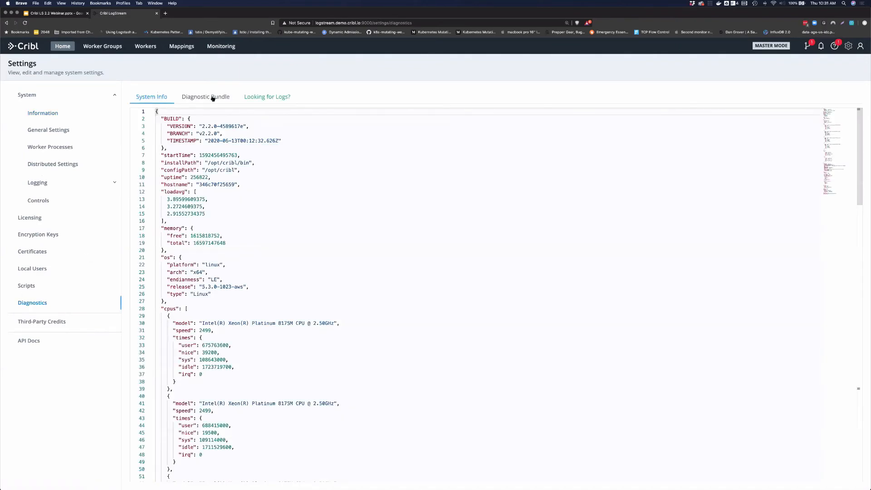
pyautogui.click(214, 97)
pyautogui.click(692, 114)
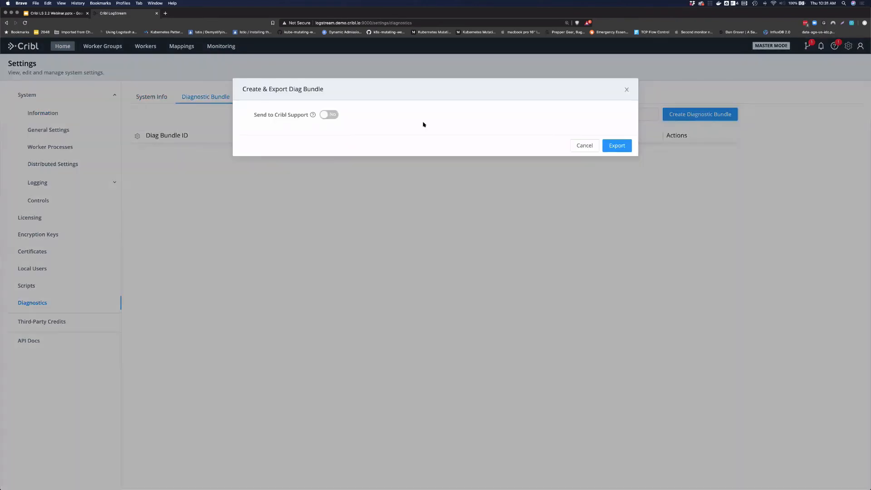
pyautogui.click(330, 115)
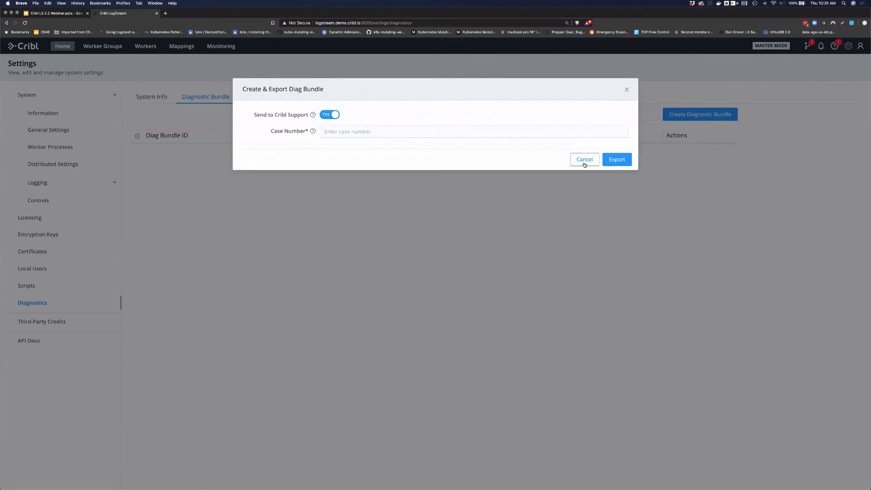
pyautogui.click(585, 160)
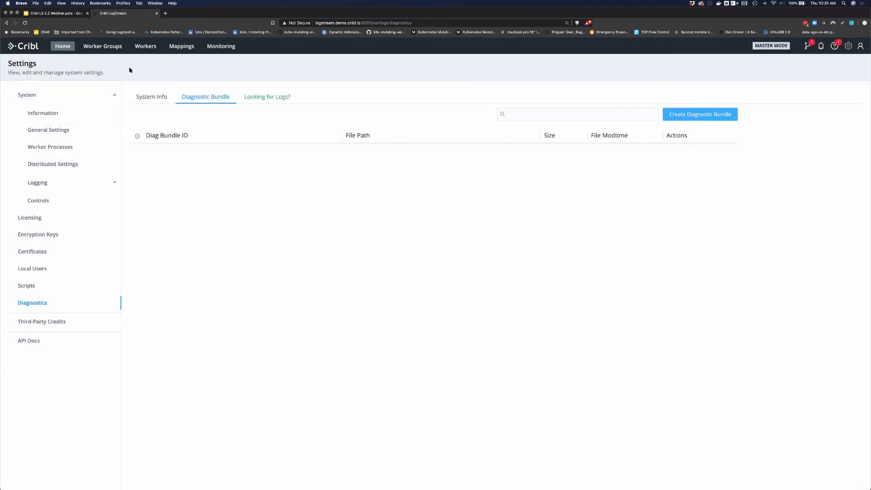
# Step: Open the monitoring logs and show those of Worker Process 0 on the metrics group's worker
pyautogui.click(220, 47)
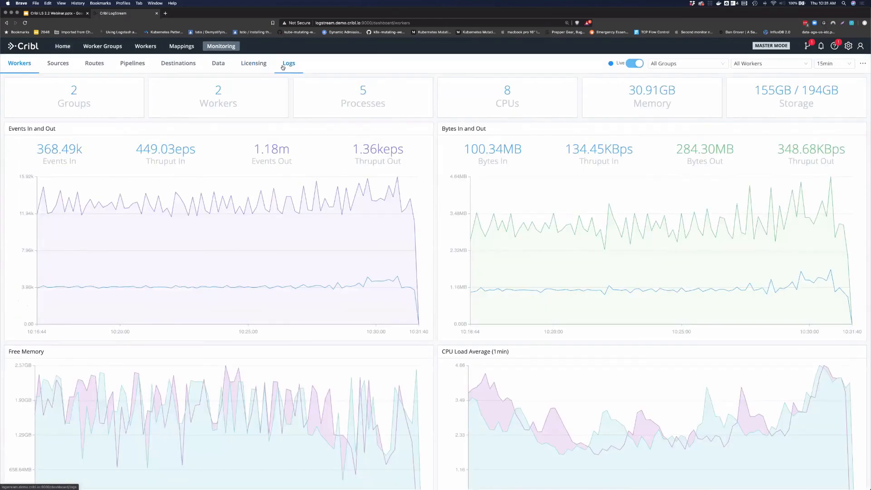
pyautogui.click(286, 65)
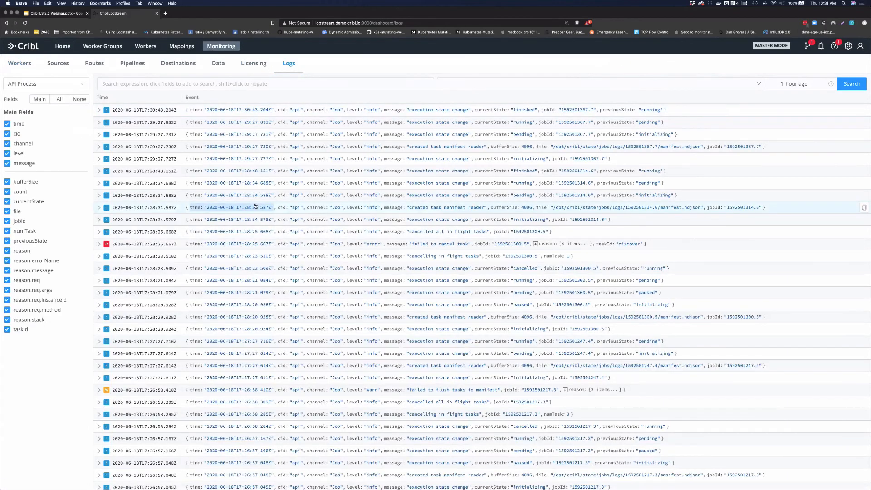
pyautogui.click(23, 87)
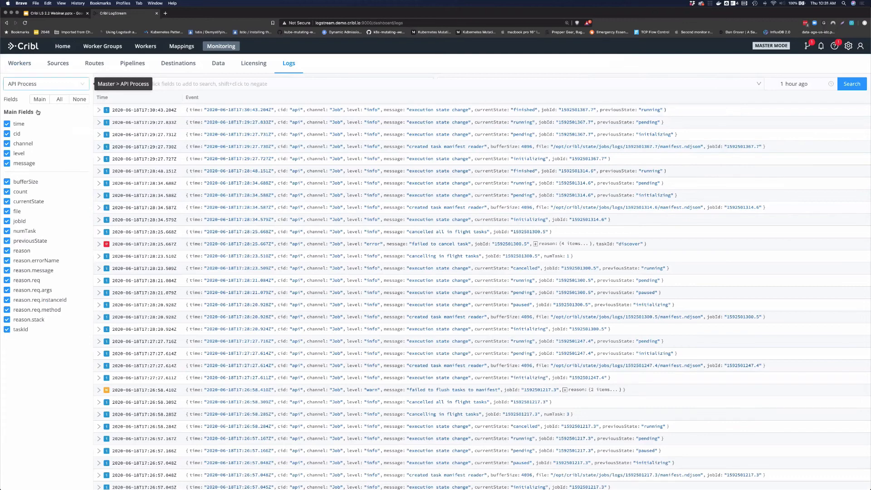
pyautogui.click(43, 138)
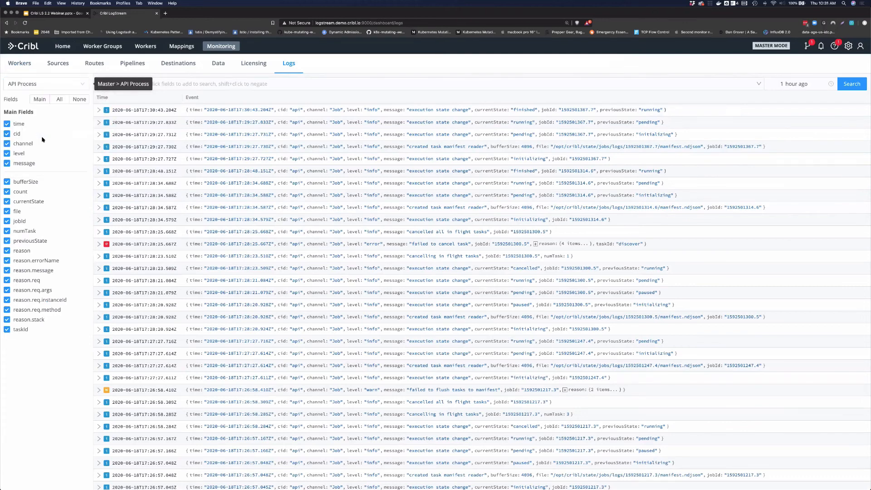
pyautogui.click(20, 85)
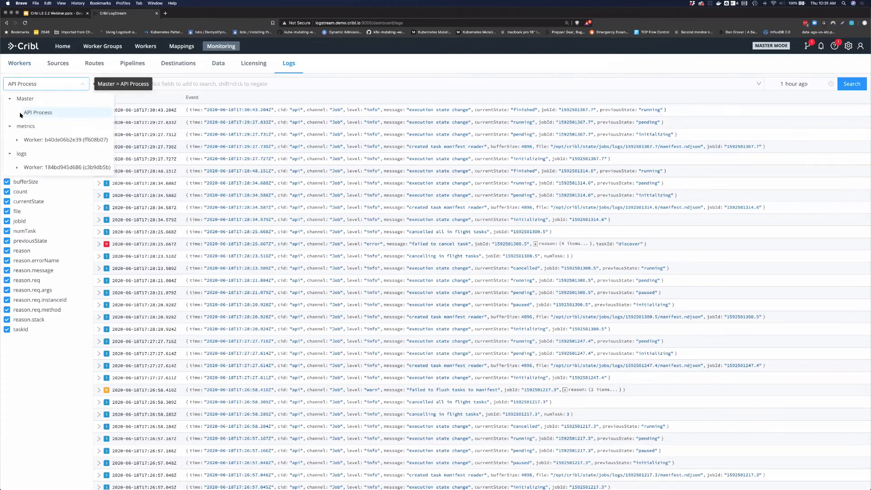
pyautogui.click(19, 140)
pyautogui.click(45, 167)
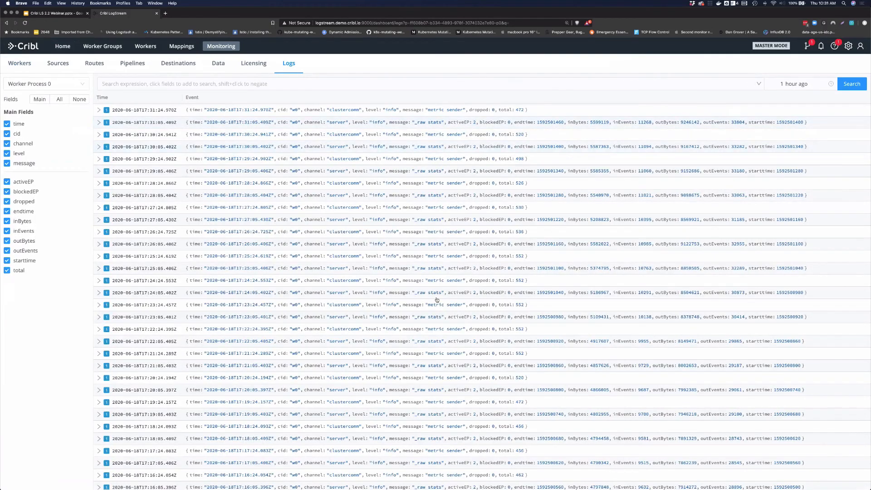
# Step: Expand a _raw stats log event and search the logs with the filter level == "info" taken from its level field
pyautogui.click(97, 123)
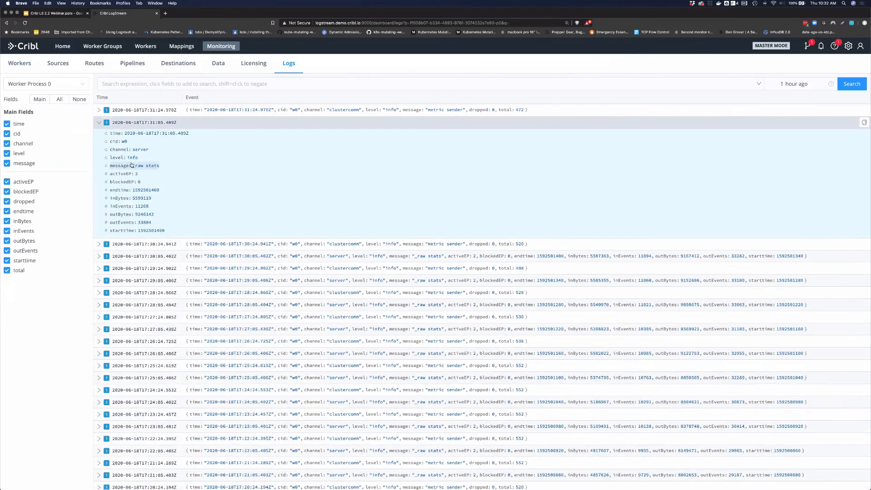
pyautogui.click(132, 159)
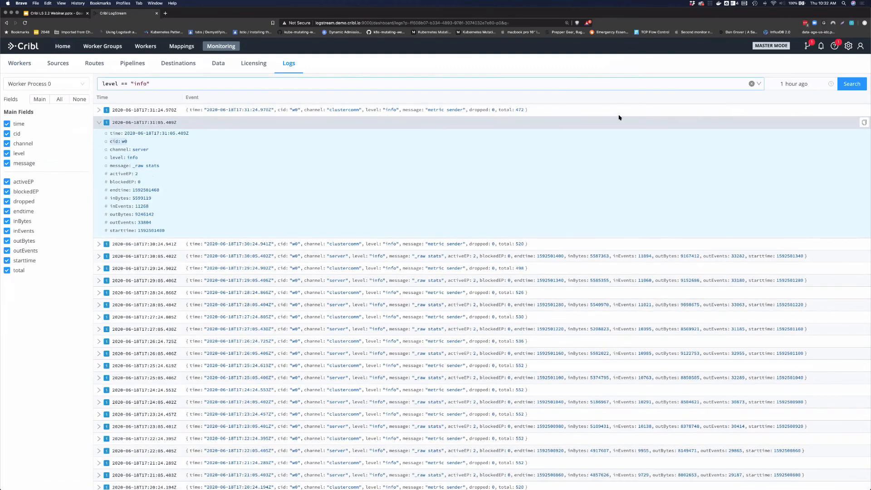
pyautogui.click(851, 83)
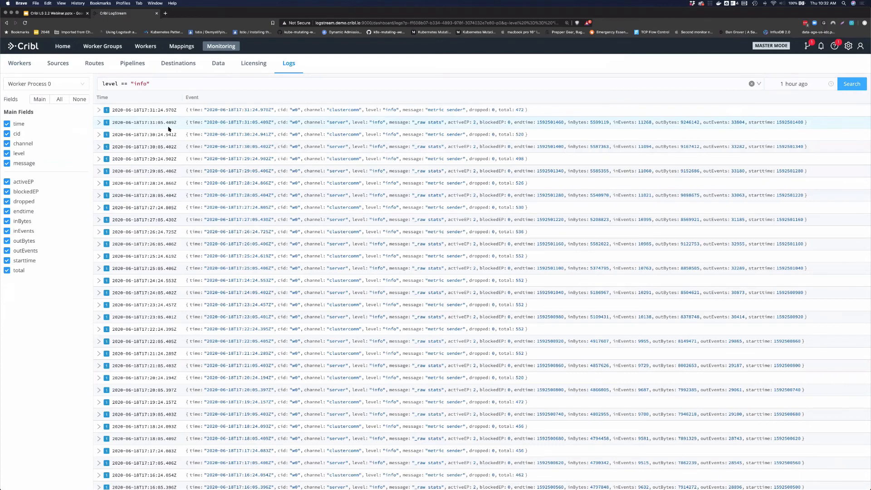
pyautogui.click(76, 90)
pyautogui.click(77, 87)
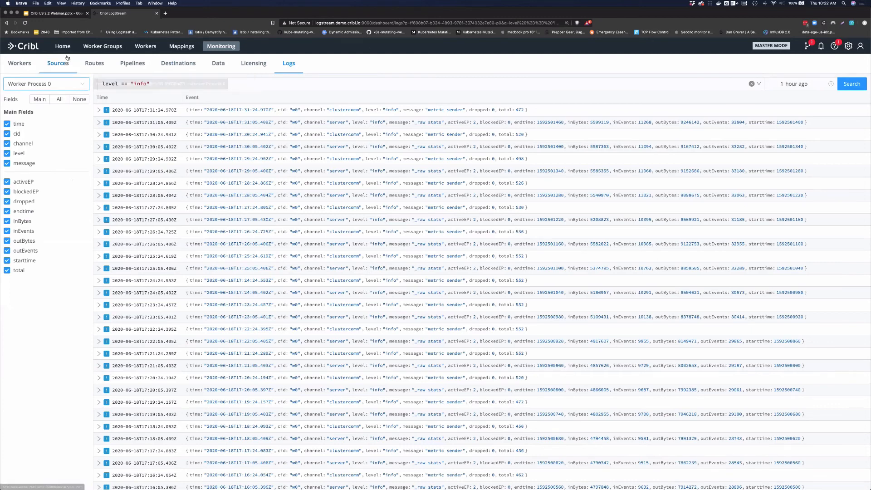
# Step: Open the Manage Sources page of the logs worker group
pyautogui.click(105, 47)
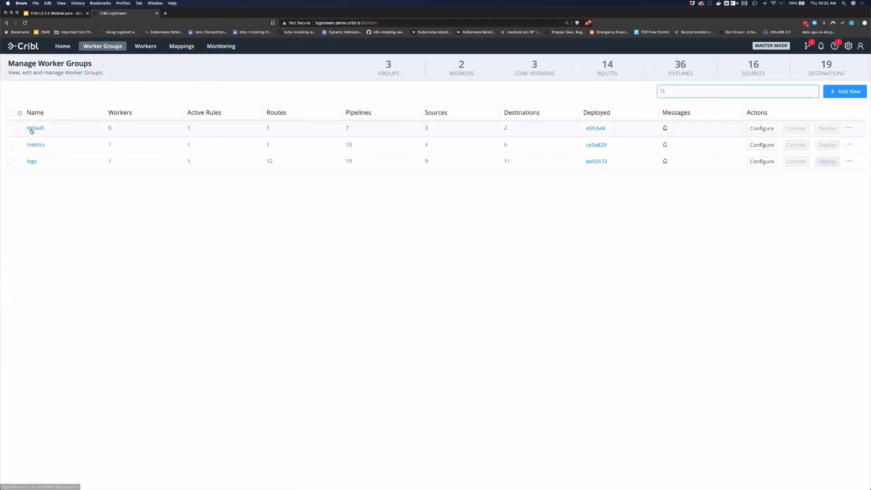
pyautogui.click(32, 162)
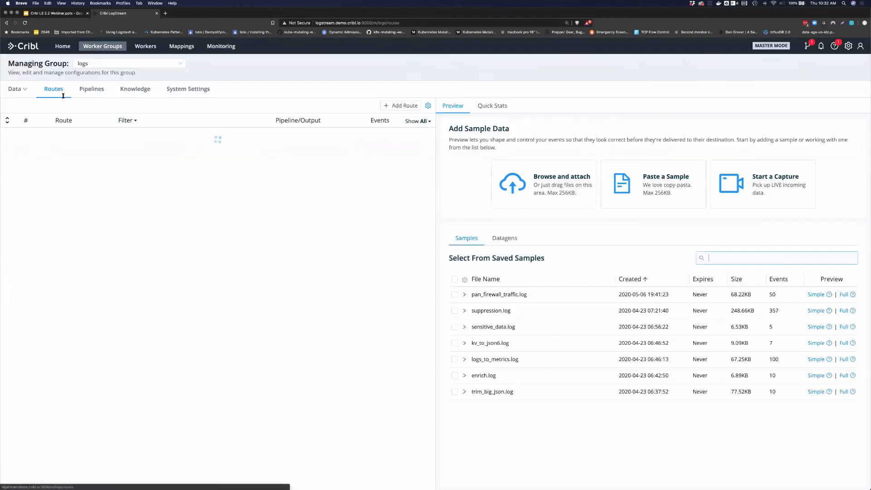
pyautogui.click(23, 94)
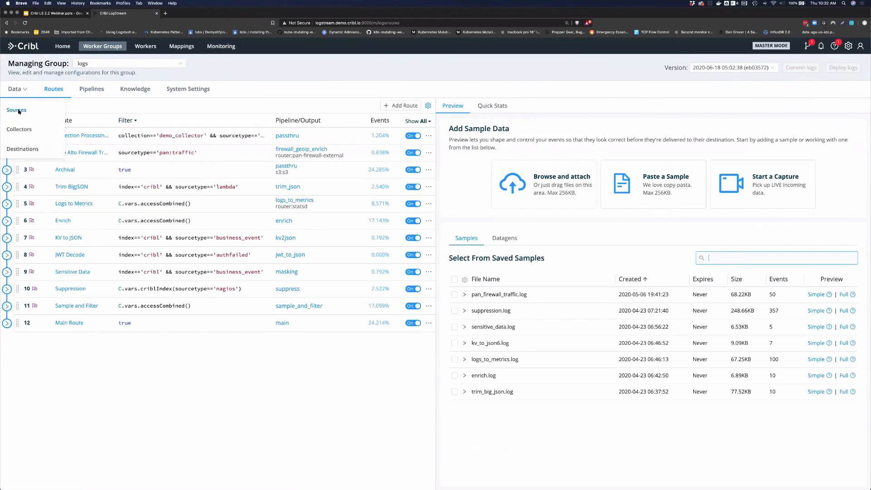
pyautogui.click(18, 112)
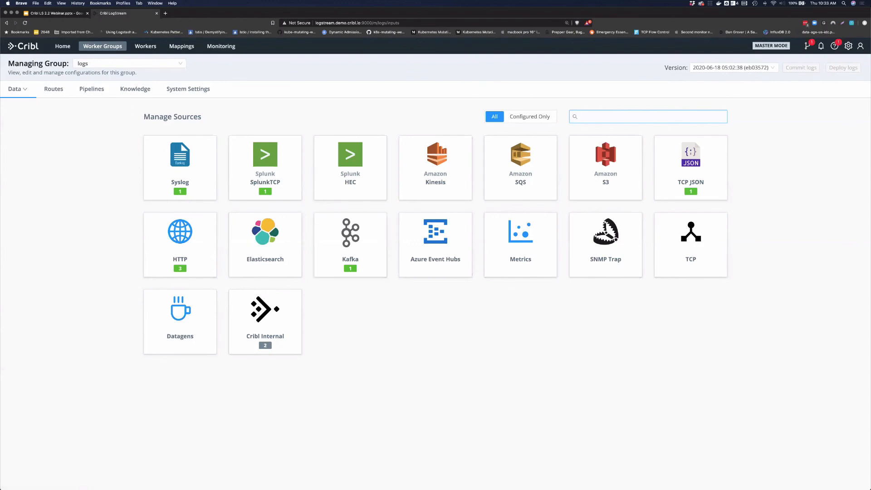
# Step: Switch to the Cribl LS 2.2 Webinar presentation in Google Slides and show slide 13, Visit sandbox.cribl.io
pyautogui.click(77, 14)
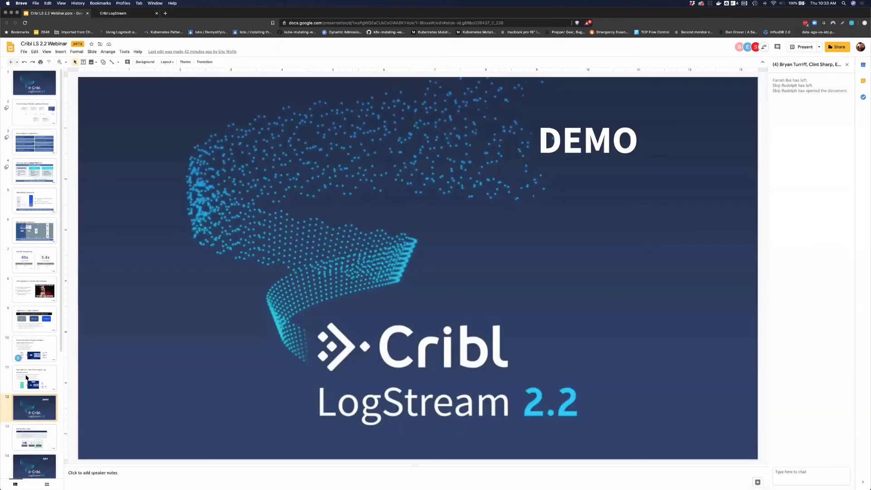
pyautogui.scroll(-1, 44, 369)
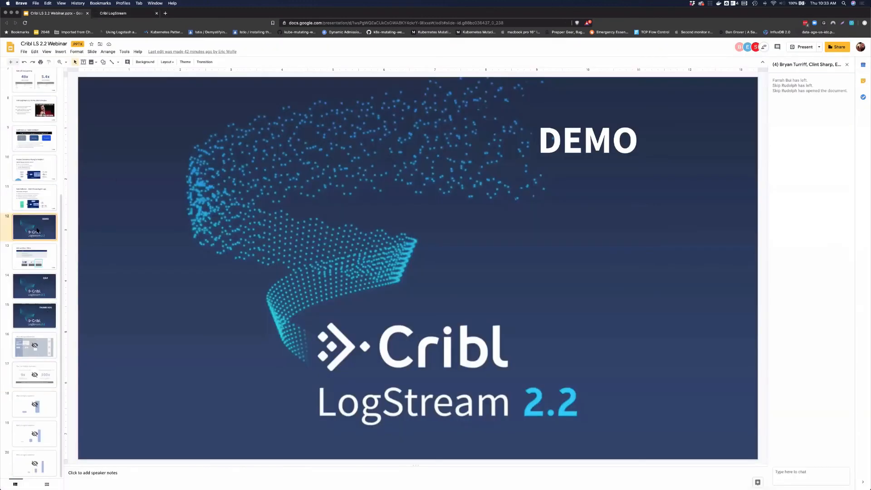
pyautogui.click(37, 251)
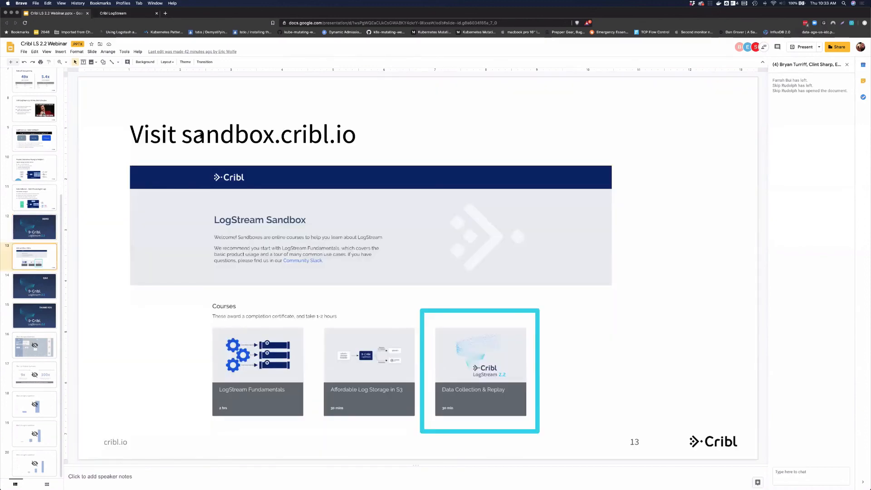
# Step: Load sandbox.cribl.io in a new browser tab and open the Data Collection & Replay course
pyautogui.press('super+t')
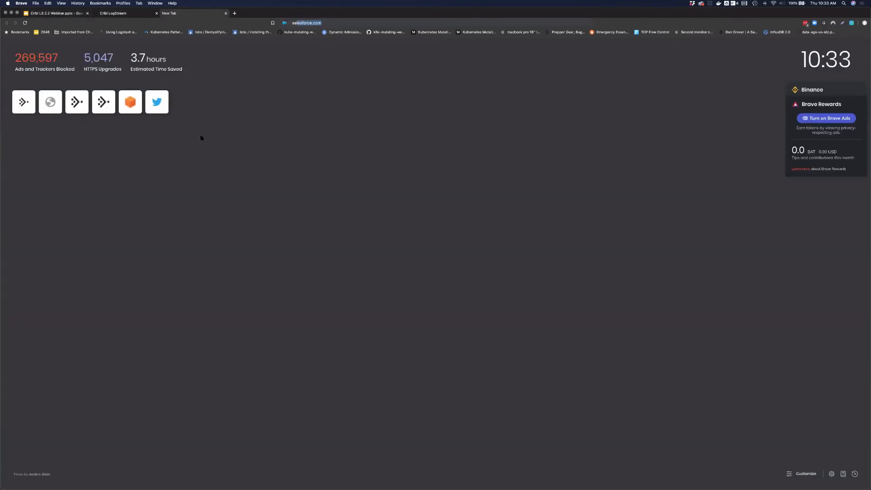
pyautogui.write('sandbox.cribnl')
pyautogui.press('BackSpace')
pyautogui.write('l.')
pyautogui.press('Return')
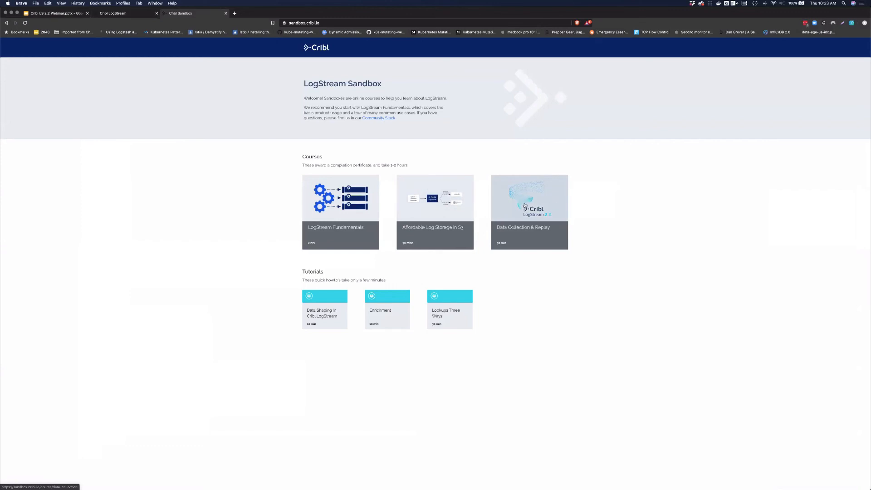
pyautogui.click(524, 205)
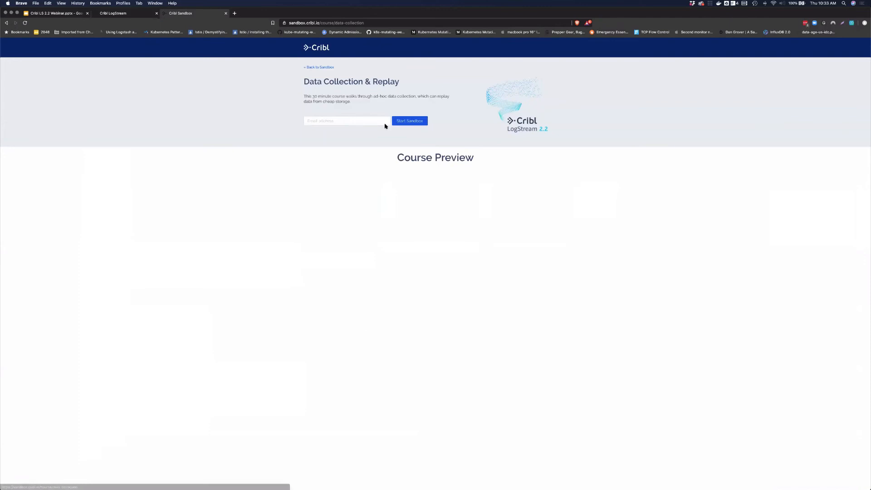
pyautogui.click(350, 122)
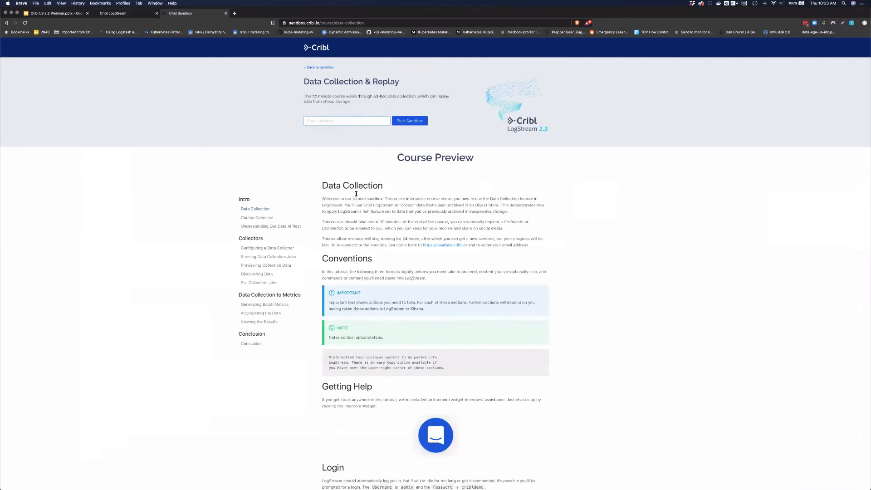
pyautogui.tripleClick(357, 198)
pyautogui.click(338, 122)
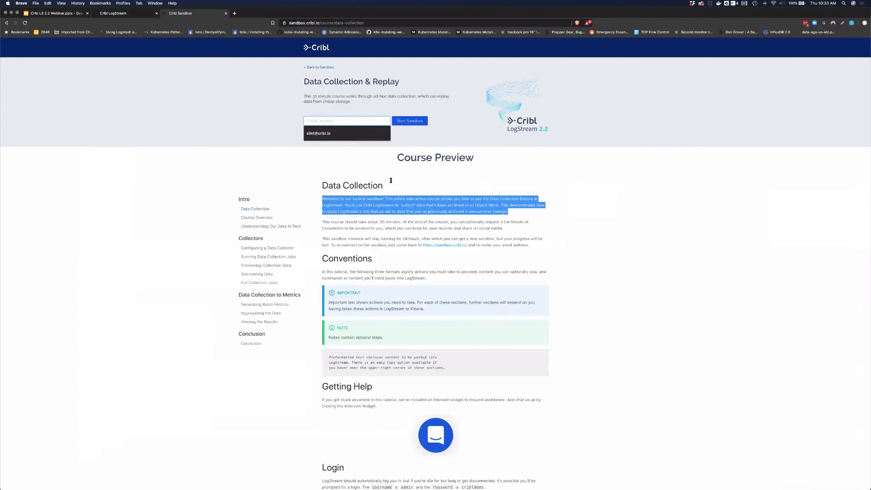
pyautogui.click(407, 252)
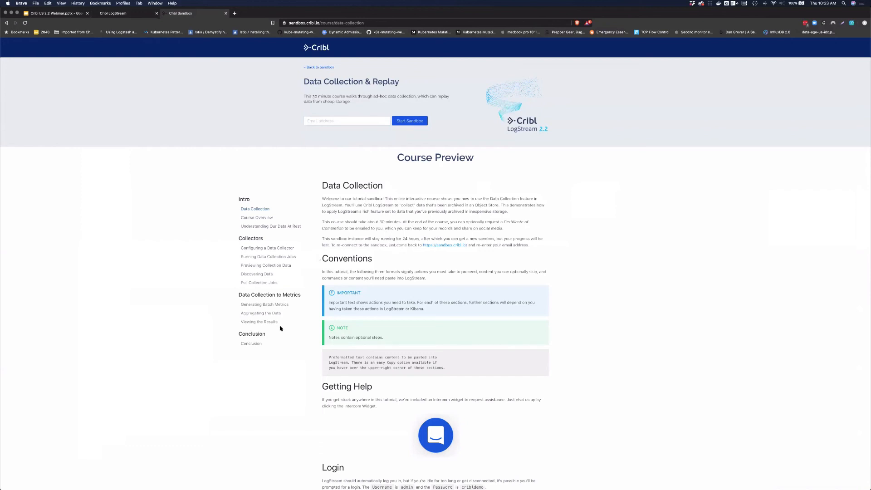
# Step: View the Conclusion page in the Data Collection & Replay course preview, and return to its Data Collection introduction
pyautogui.click(251, 345)
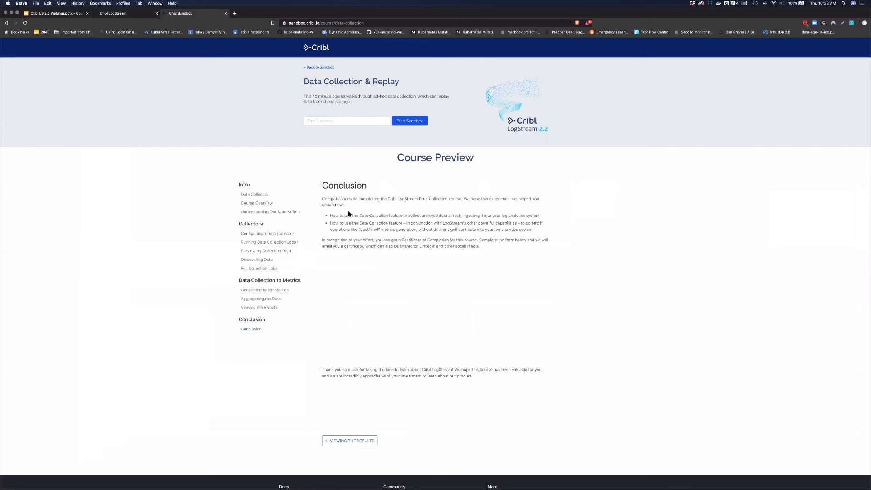
pyautogui.click(248, 196)
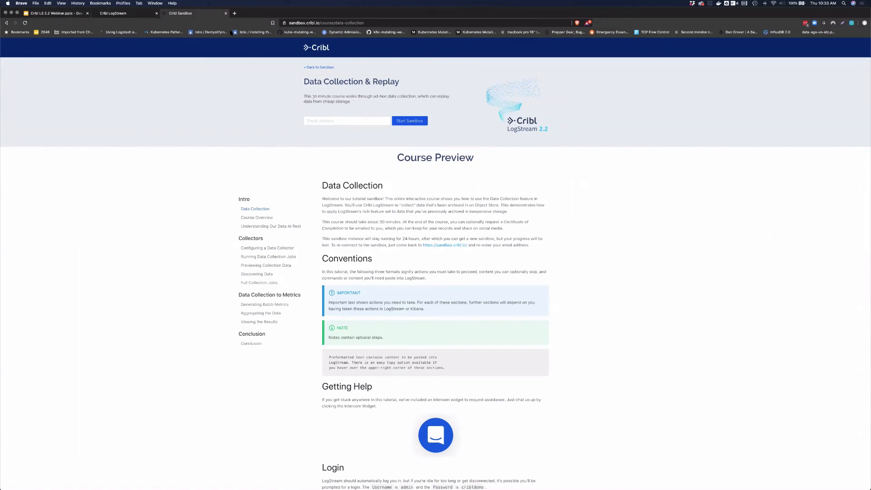
# Step: Load cribl.io/community in a new browser tab and select the email address field of the Slack invitation form
pyautogui.click(235, 13)
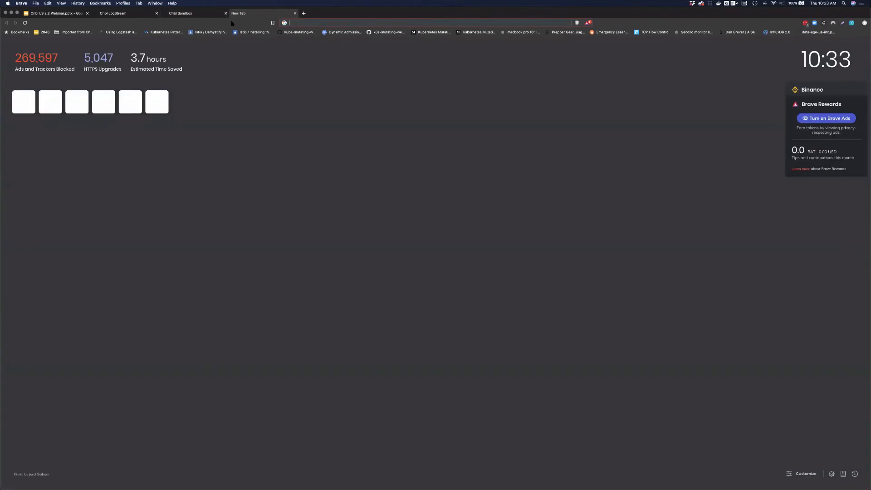
pyautogui.write('cribl.io/community')
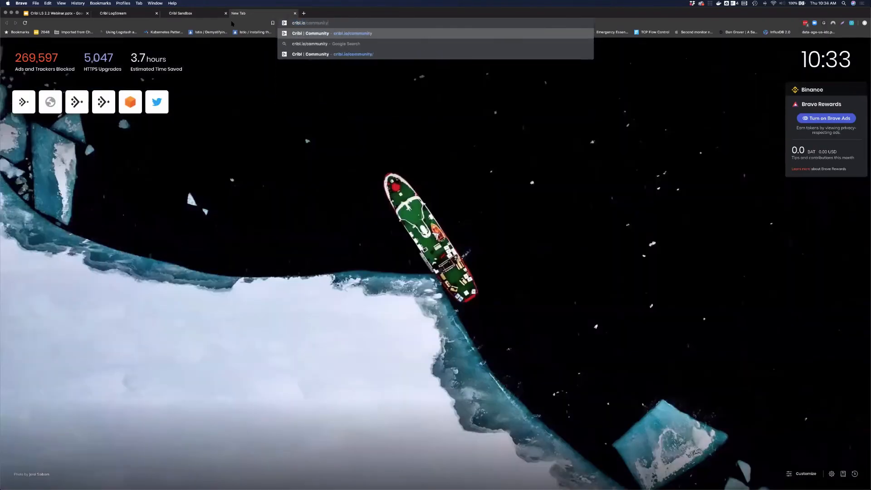
pyautogui.press('Return')
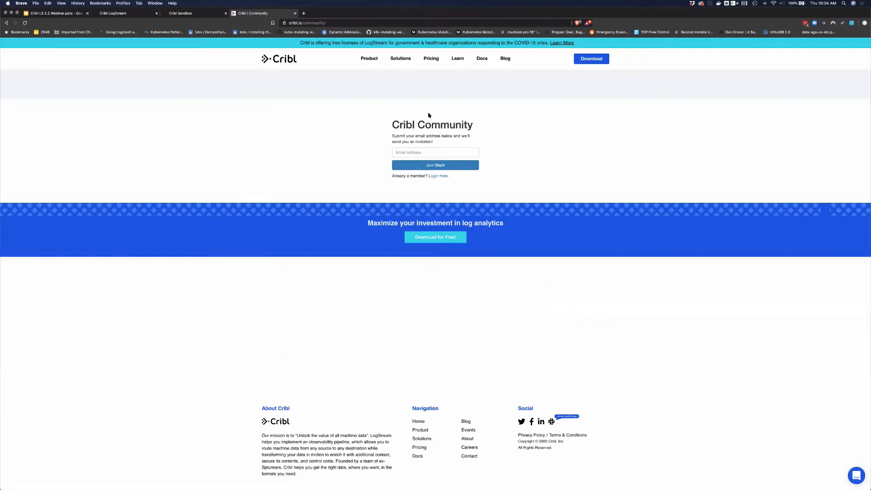
pyautogui.click(429, 152)
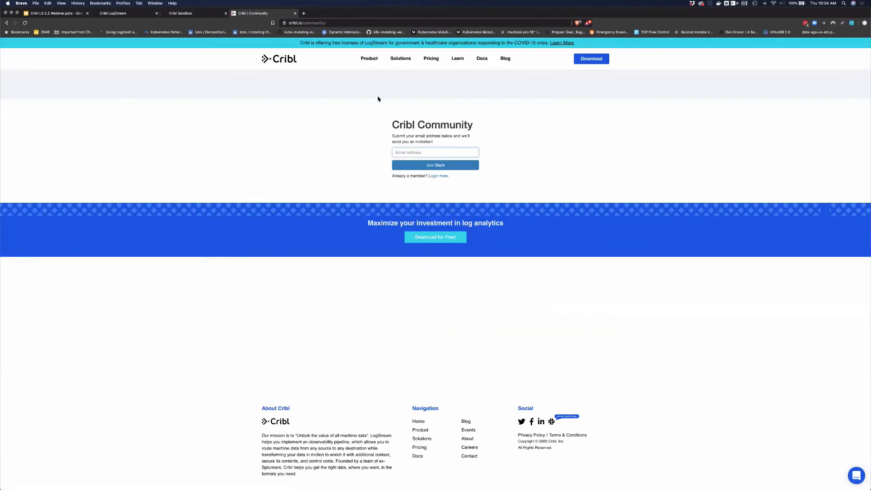